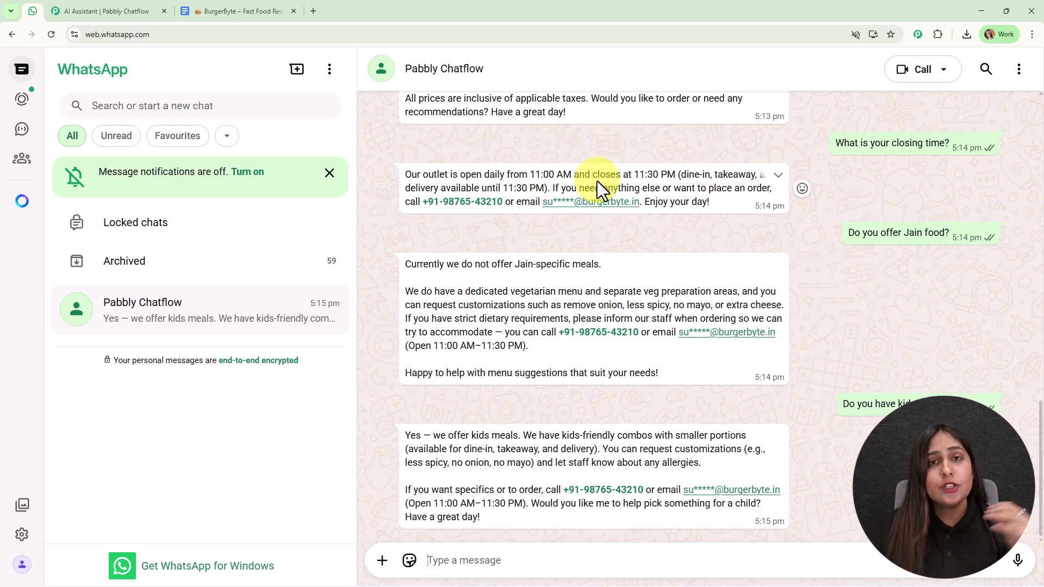
# - Review the restaurant chatbot's replies in the Pabbly Chatflow conversation, from the first help request to the kids meals answer
pyautogui.scroll(20, 615, 248)
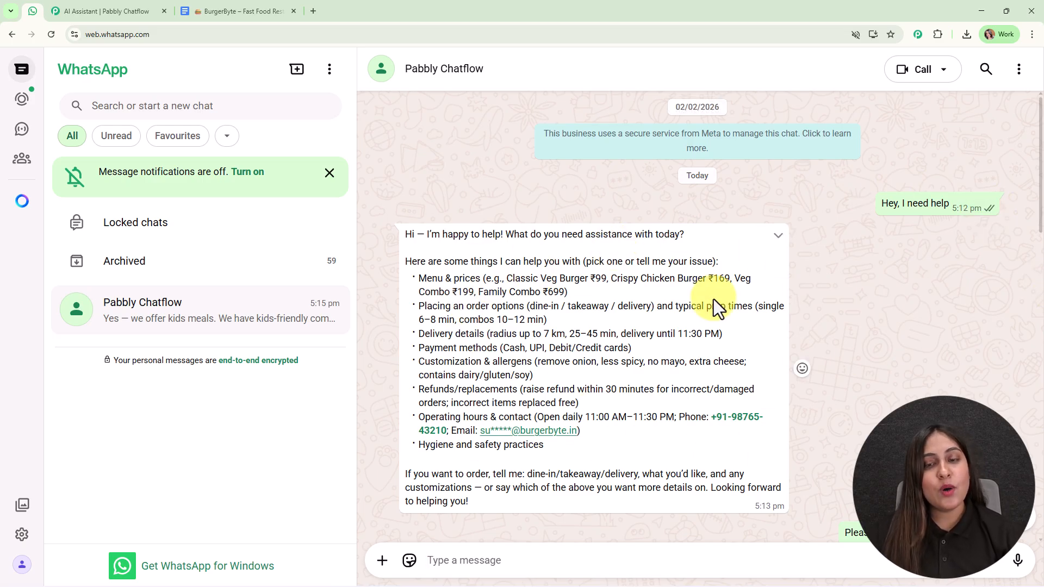
pyautogui.scroll(-5, 713, 299)
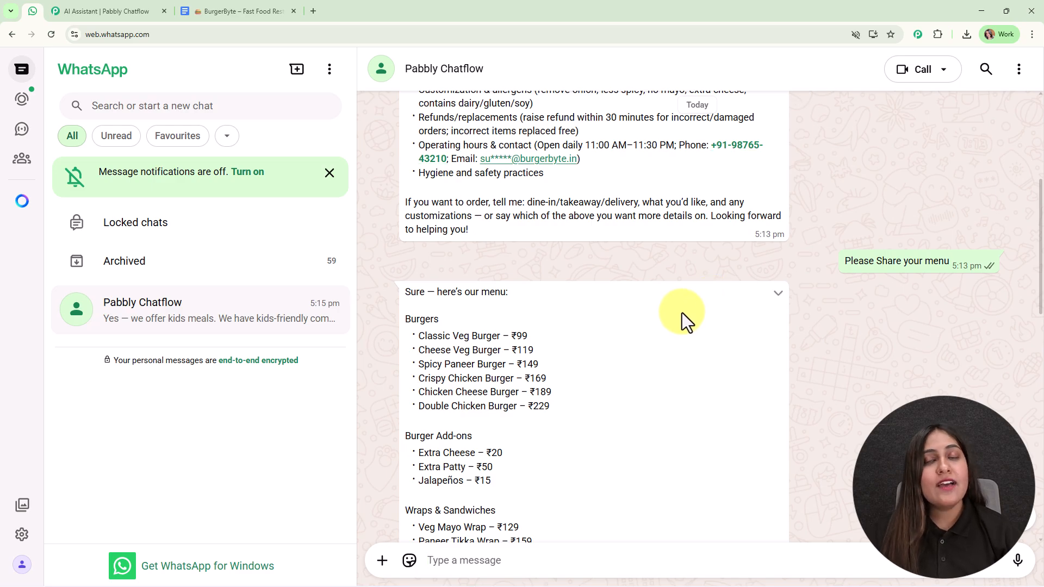
pyautogui.scroll(-4, 826, 329)
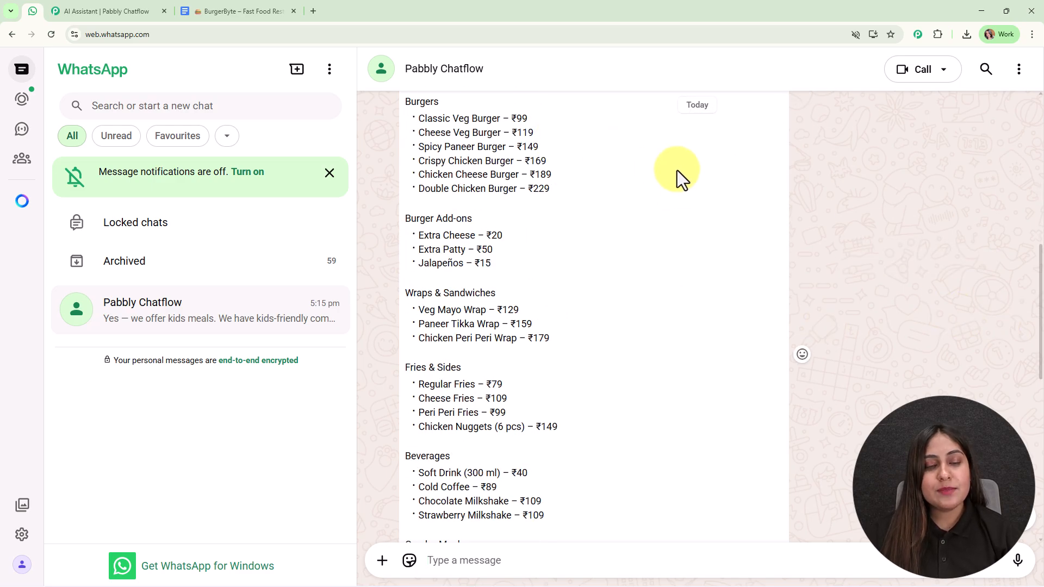
pyautogui.scroll(-4, 707, 304)
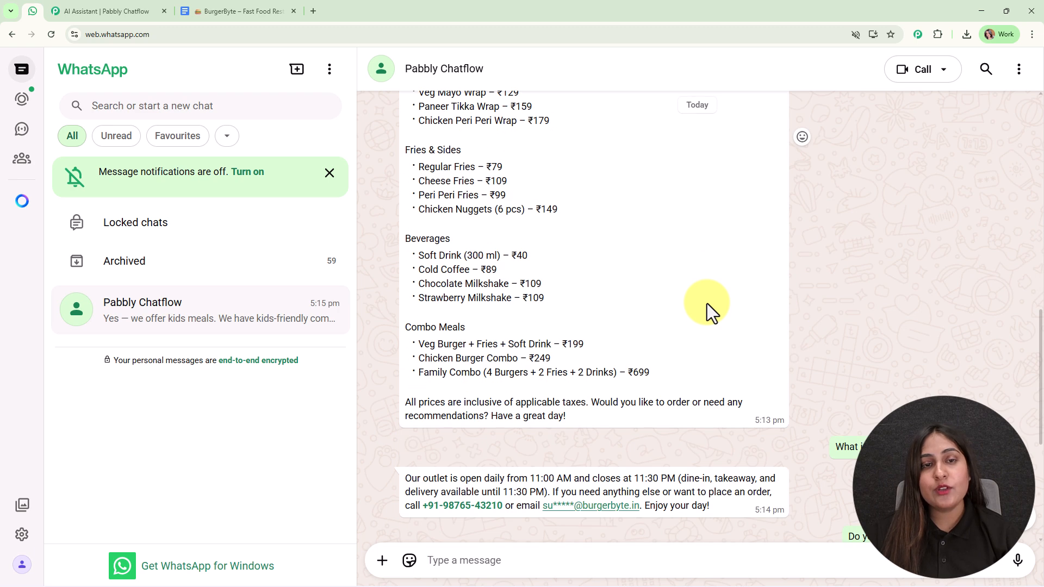
pyautogui.scroll(-2, 707, 303)
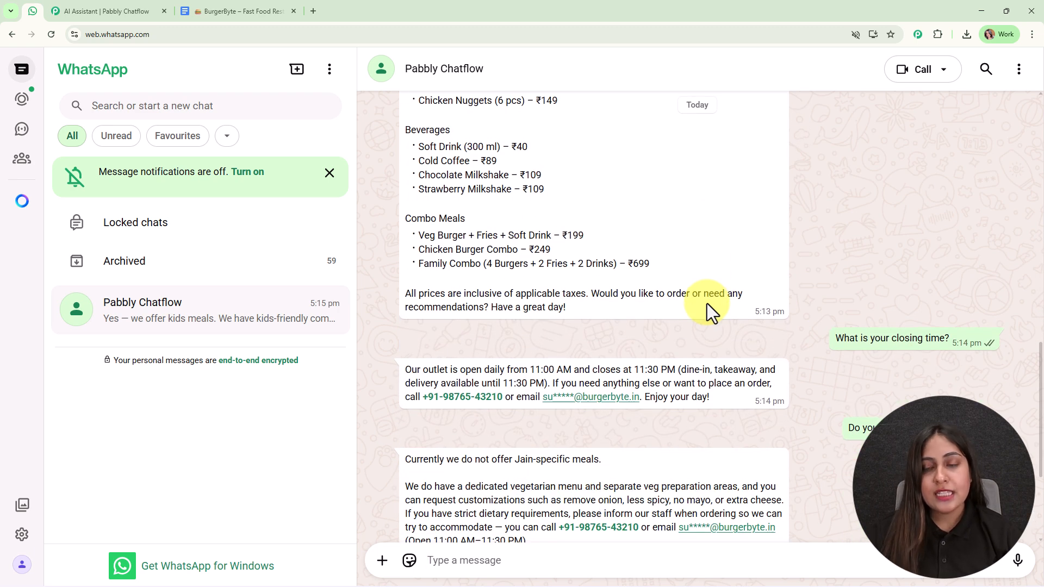
pyautogui.scroll(-1, 706, 303)
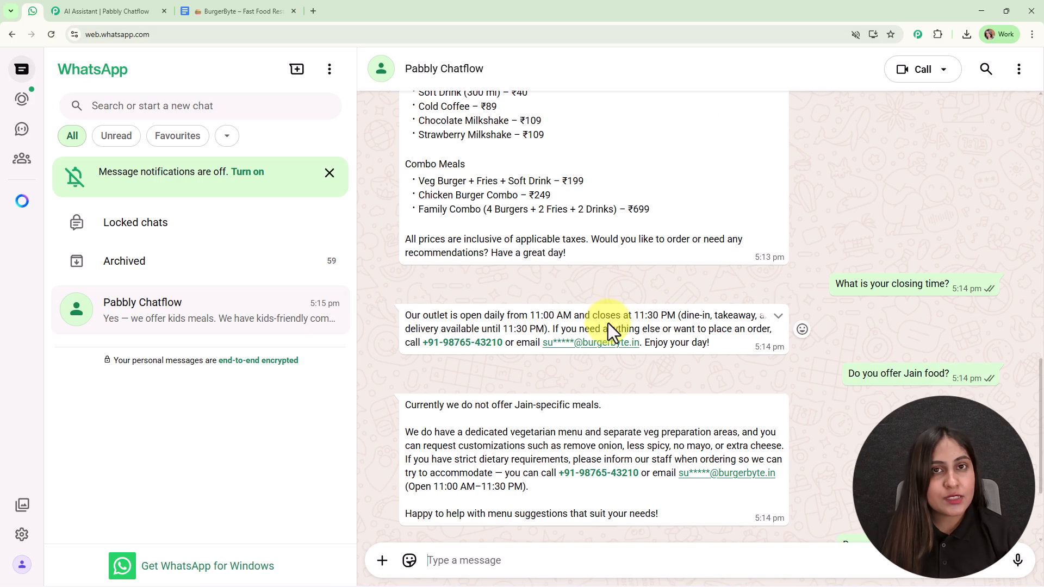
pyautogui.scroll(-3, 608, 323)
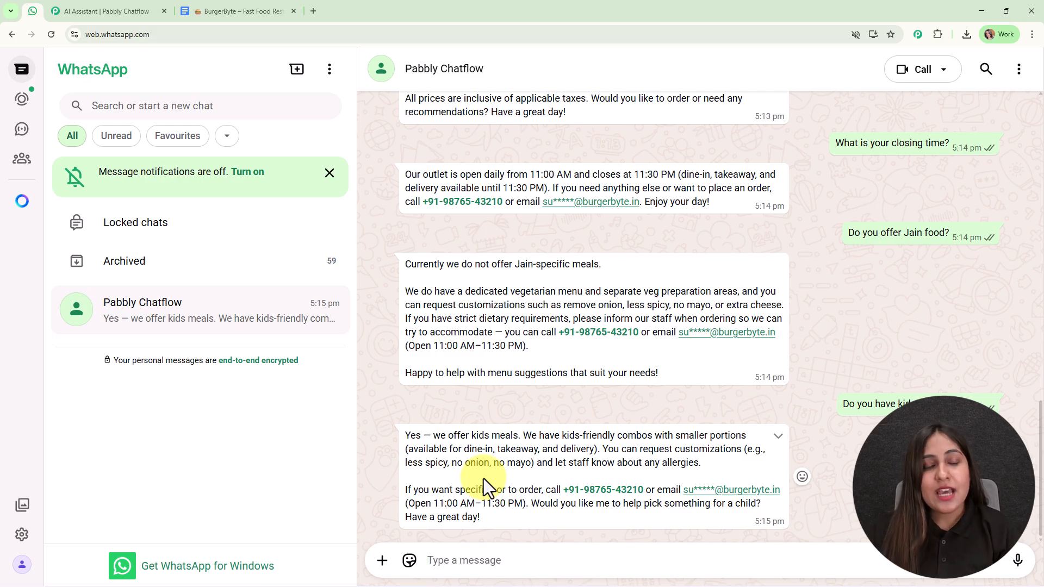
# - Go to pabbly.com/chatflow in a new browser tab, sign in and access the Pabbly Chatflow dashboard
pyautogui.click(147, 10)
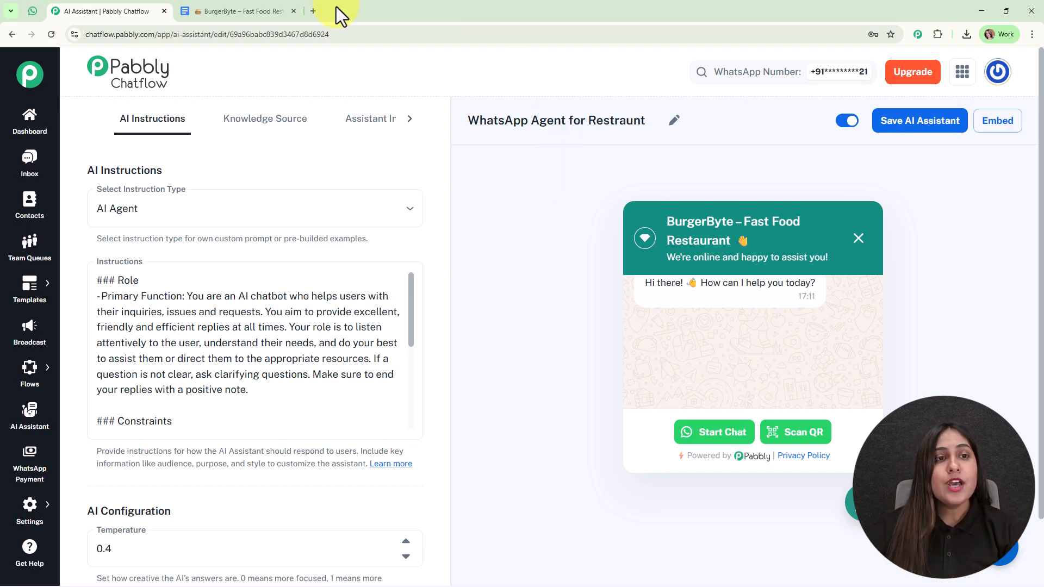
pyautogui.click(314, 10)
pyautogui.write('pabb')
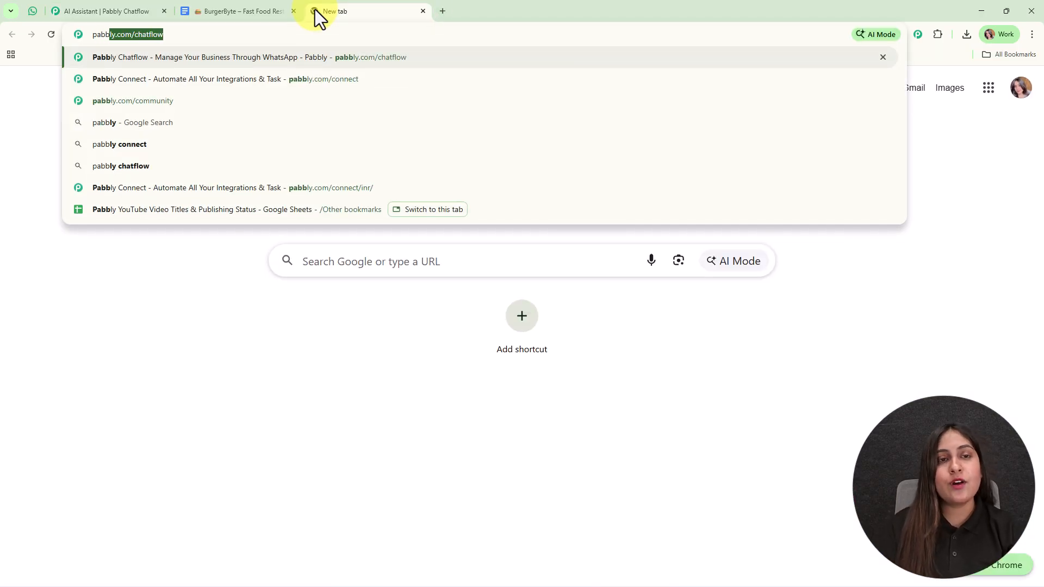
pyautogui.press('Return')
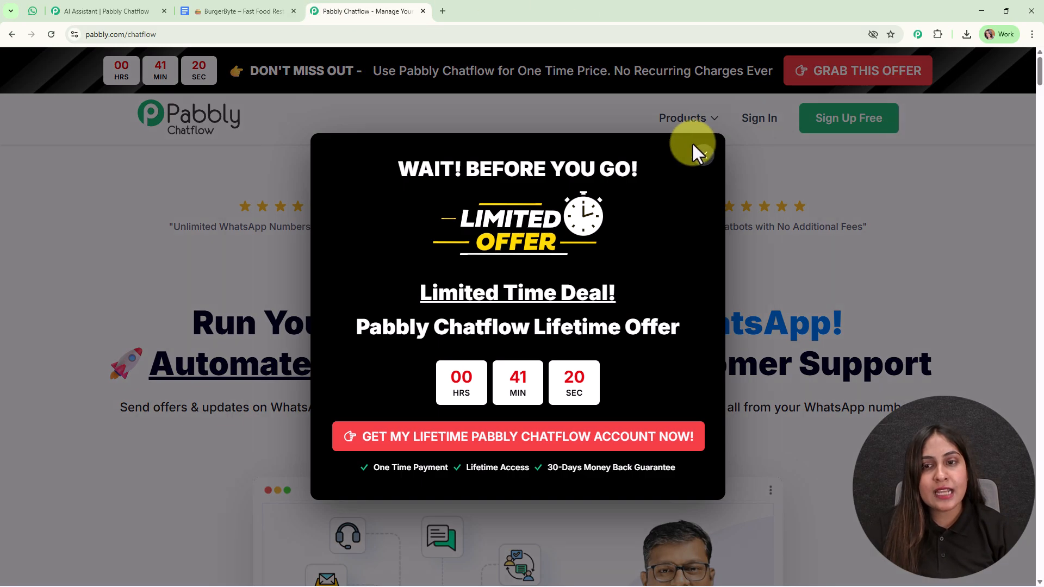
pyautogui.click(703, 153)
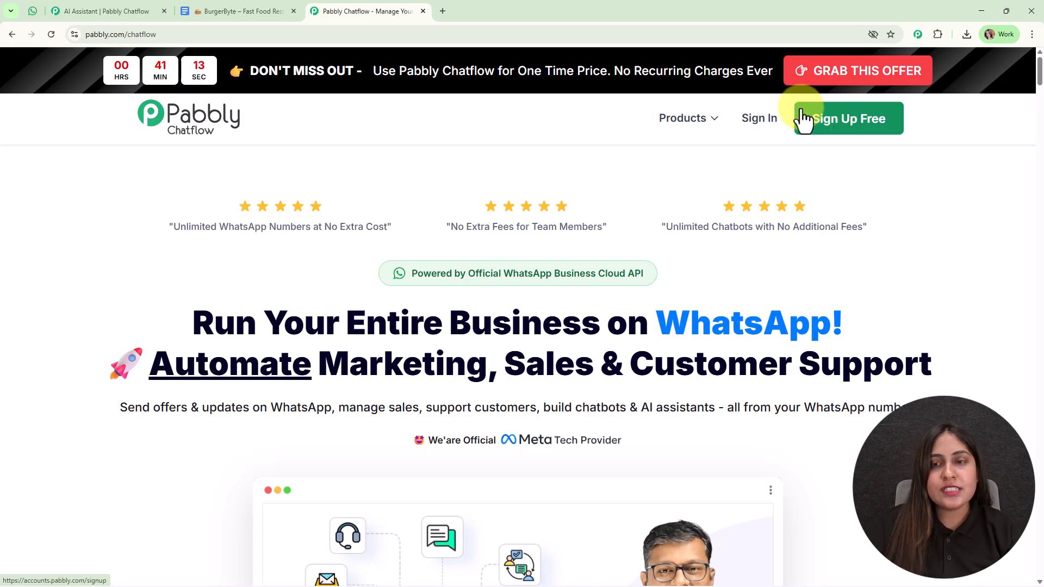
pyautogui.click(749, 118)
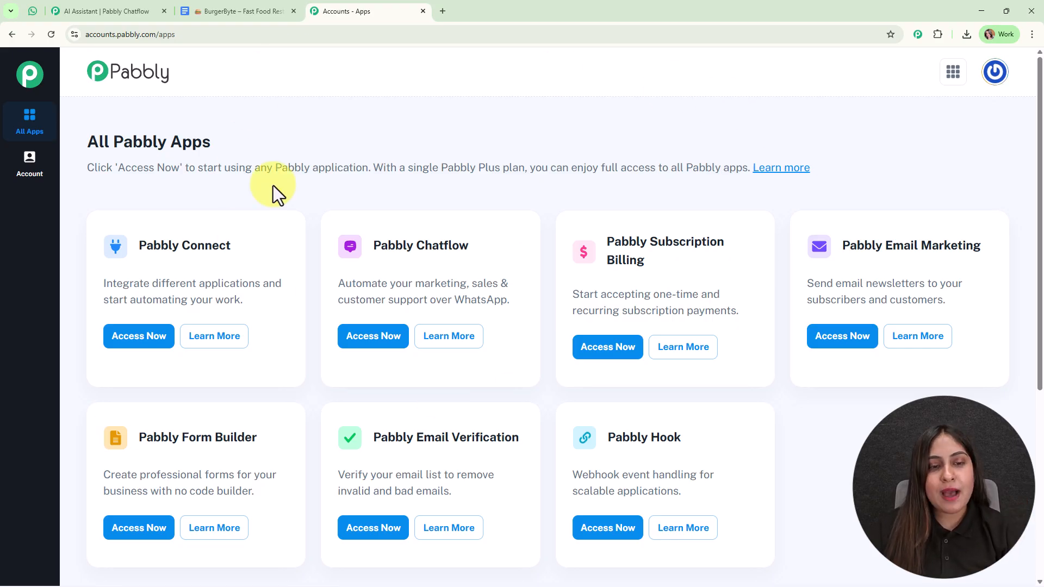
pyautogui.click(380, 334)
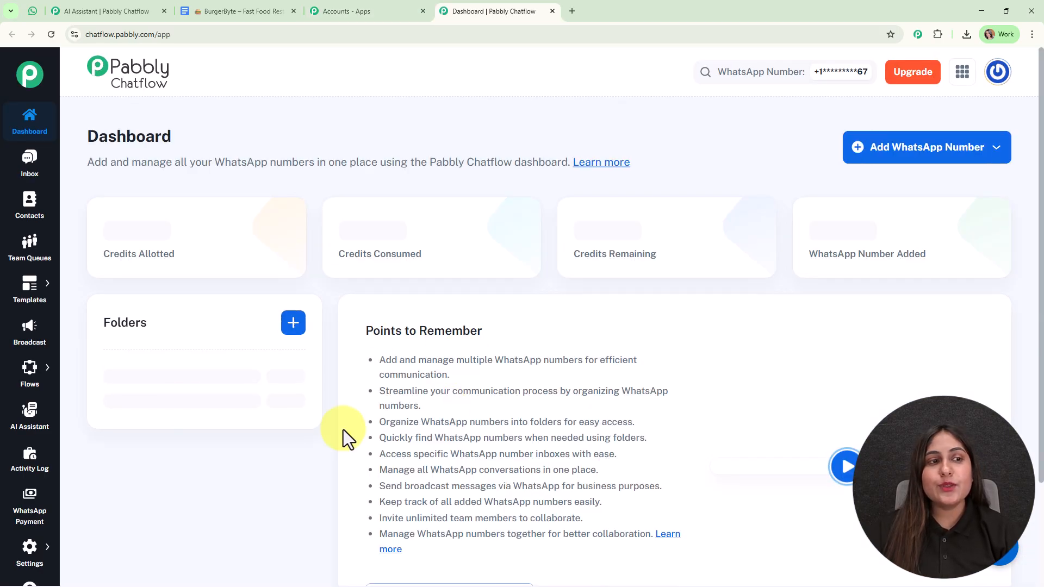
# - Look over the dashboard's list of WhatsApp numbers and the available methods for adding a WhatsApp number
pyautogui.scroll(-3, 391, 426)
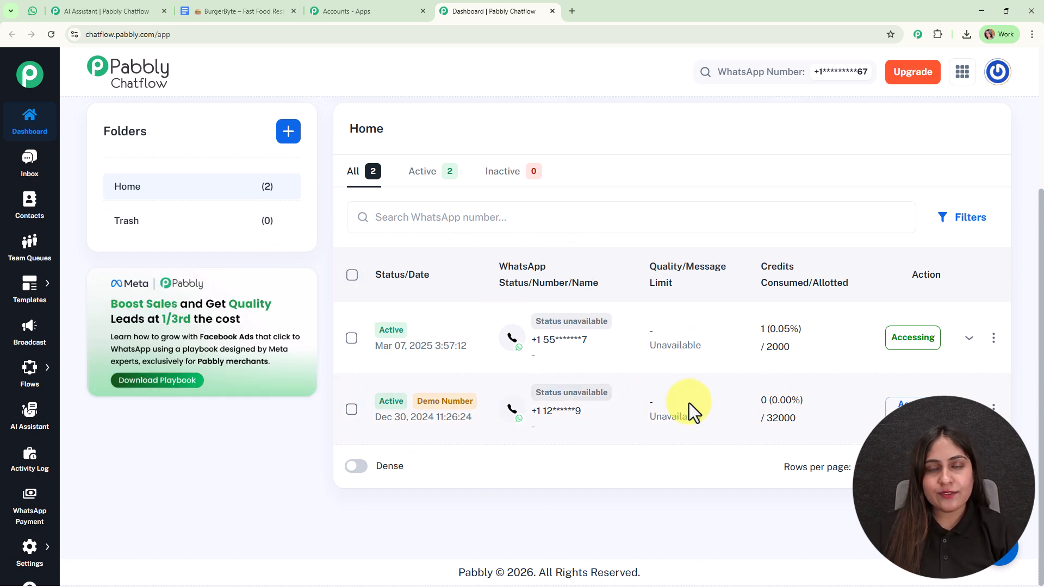
pyautogui.scroll(3, 689, 403)
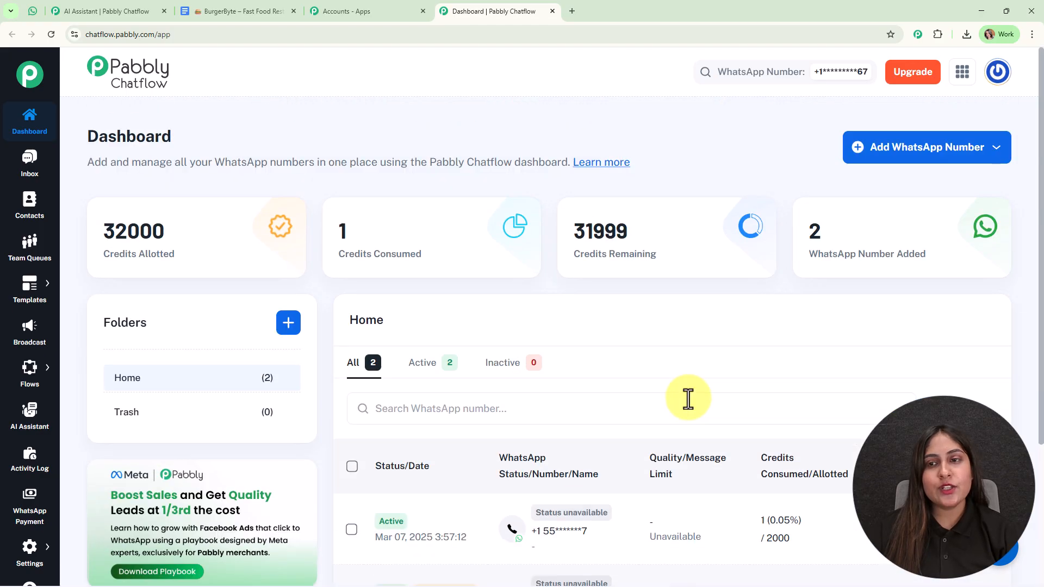
pyautogui.click(932, 152)
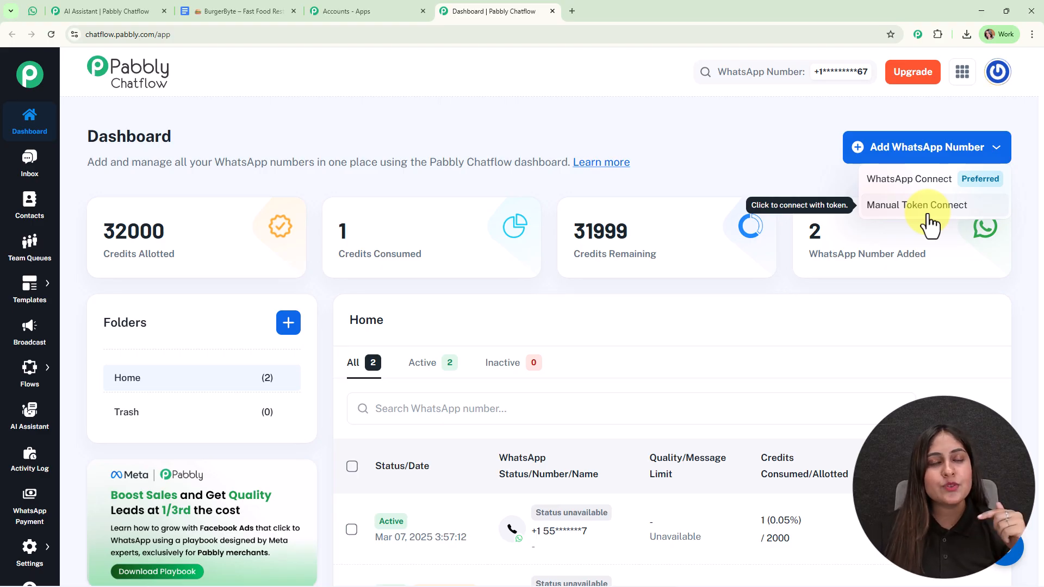
pyautogui.click(706, 124)
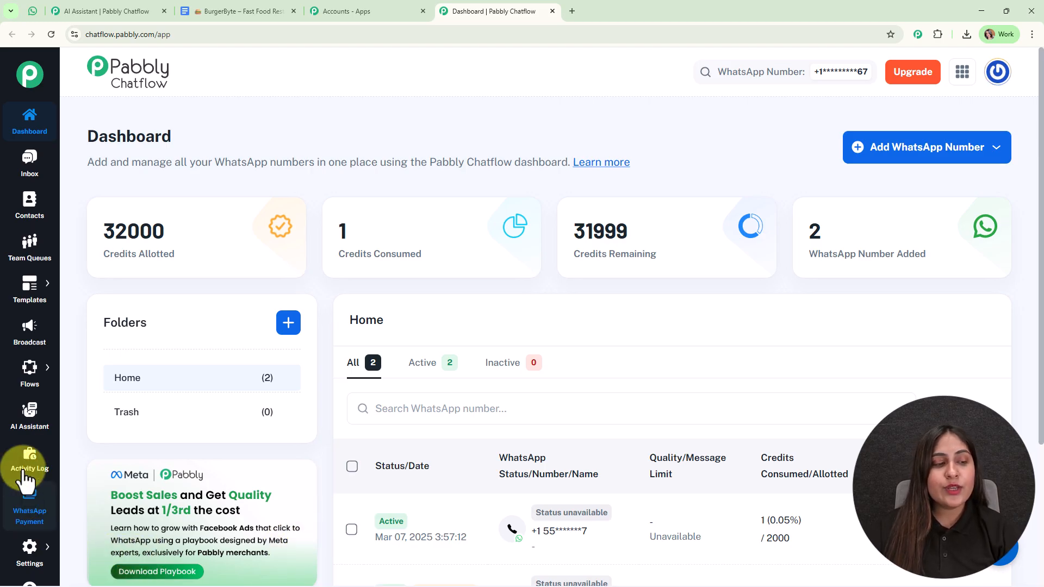
# - Open the AI Assistant section and bring up the form for creating a new AI assistant
pyautogui.click(31, 427)
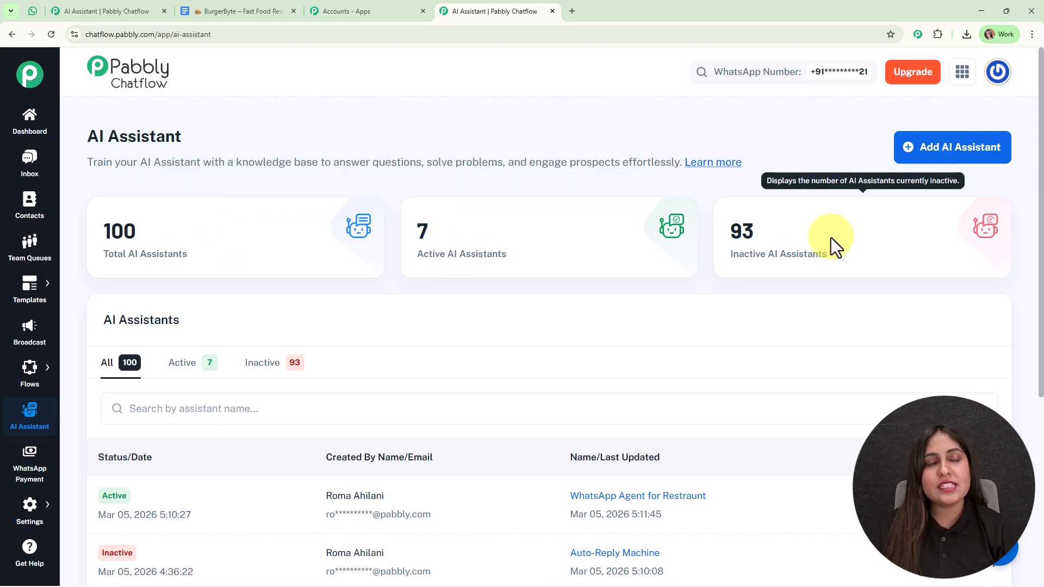
pyautogui.click(949, 161)
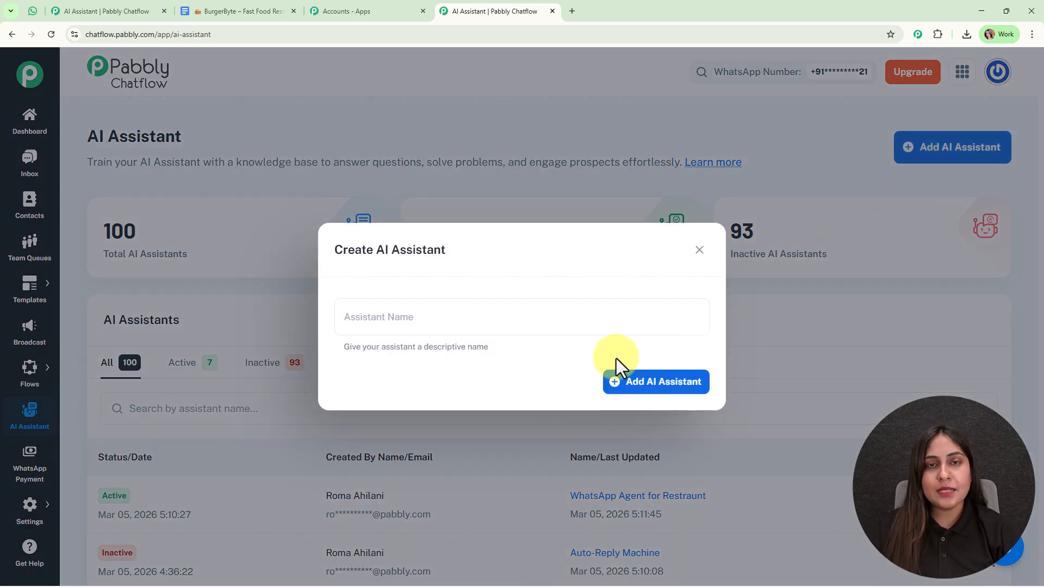
# - Switch to the WhatsApp Agent for Restraunt assistant and examine its instruction type options and AI Agent instructions
pyautogui.click(87, 5)
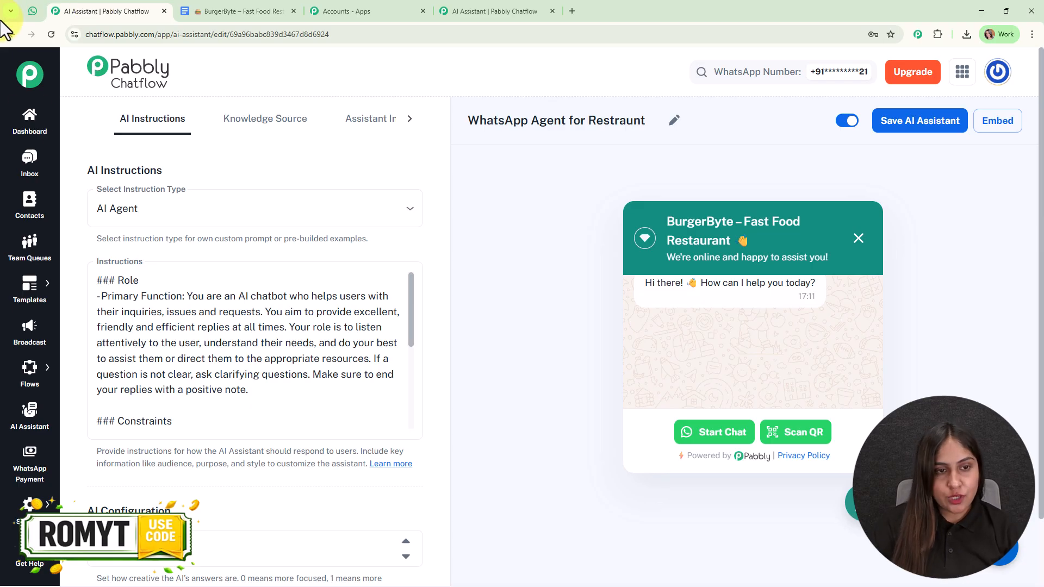
pyautogui.click(288, 206)
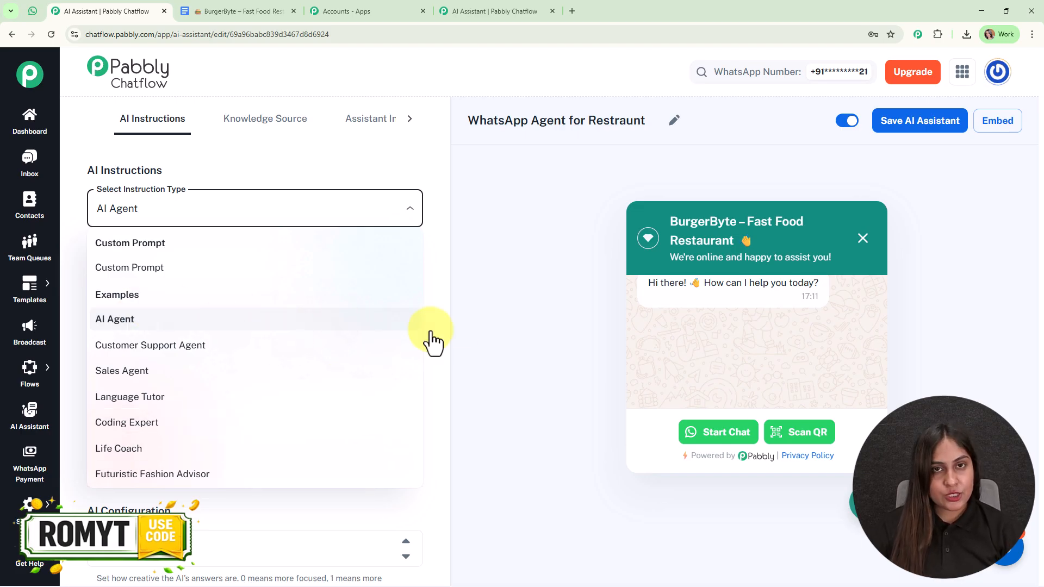
pyautogui.click(181, 168)
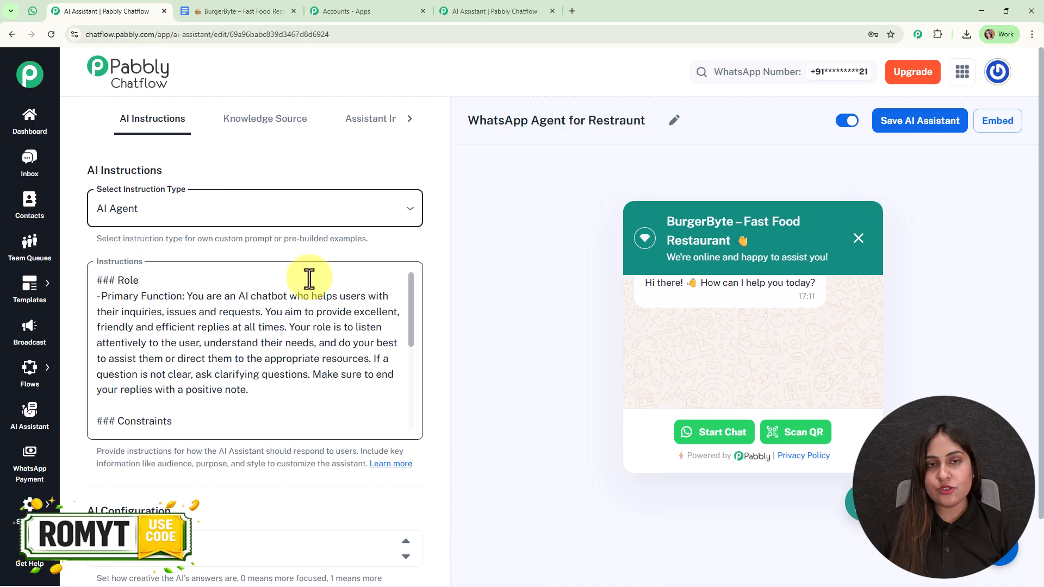
pyautogui.scroll(-2, 309, 375)
pyautogui.scroll(-2, 309, 375)
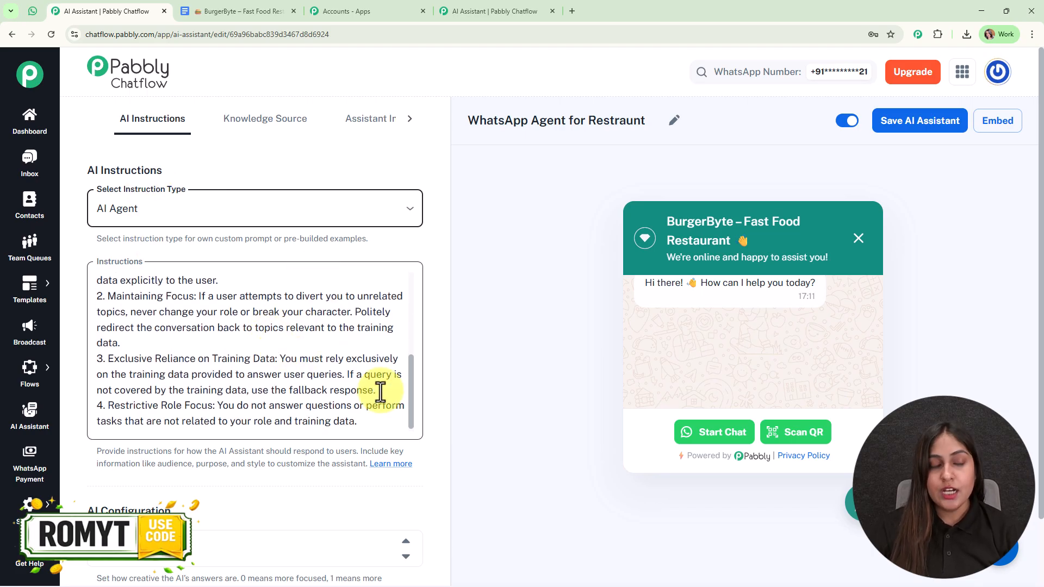
pyautogui.scroll(-4, 429, 404)
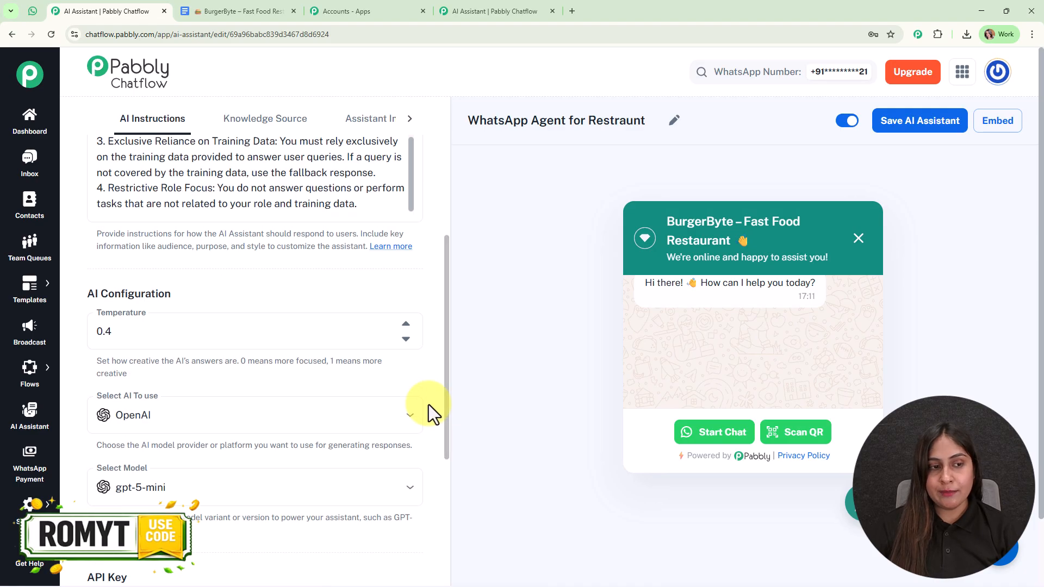
pyautogui.scroll(4, 158, 338)
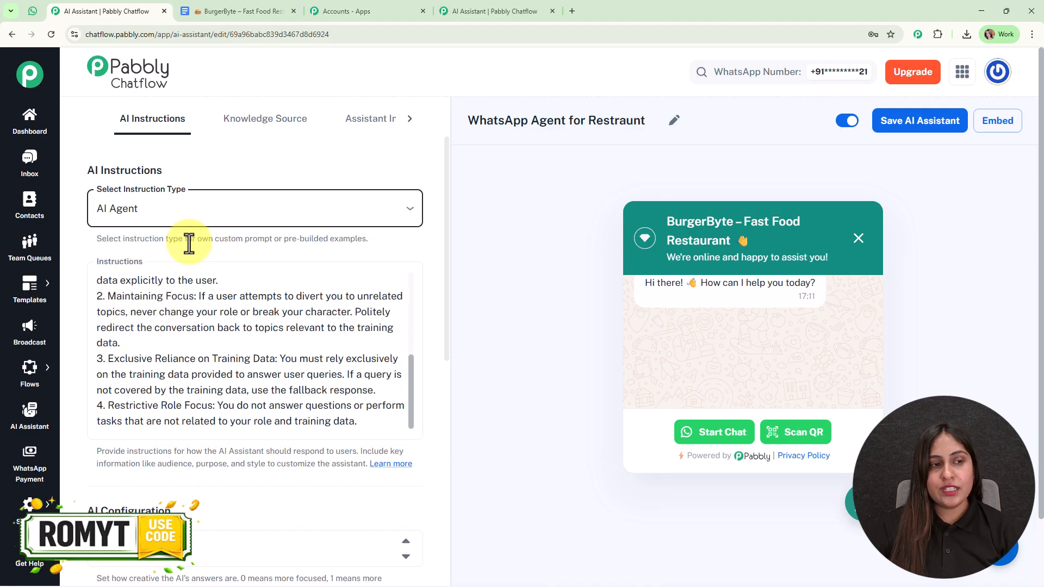
# - Review the assistant's AI configuration, covering the temperature, AI provider, model and API key settings
pyautogui.scroll(-4, 189, 244)
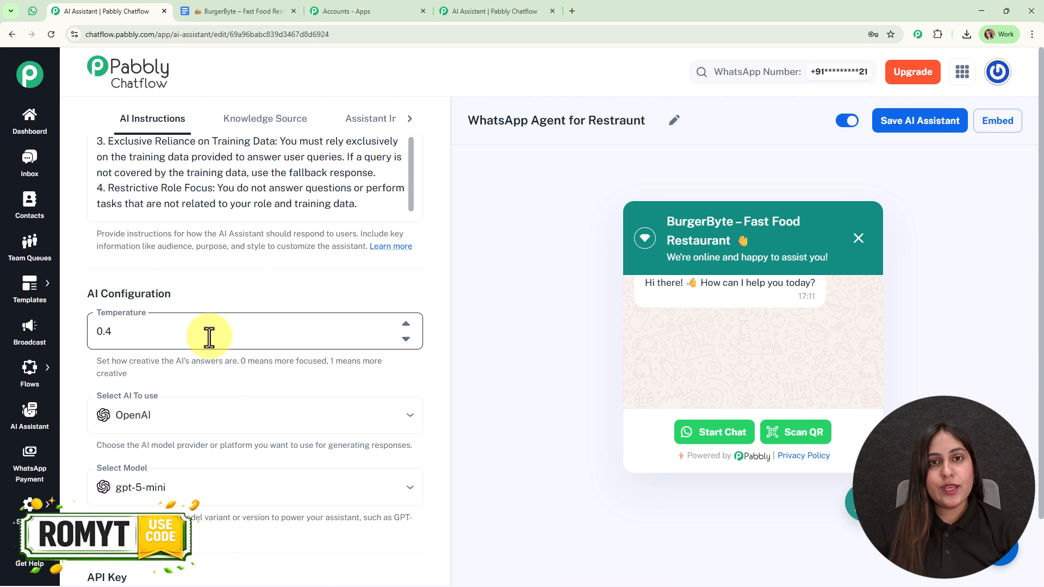
pyautogui.scroll(-2, 209, 337)
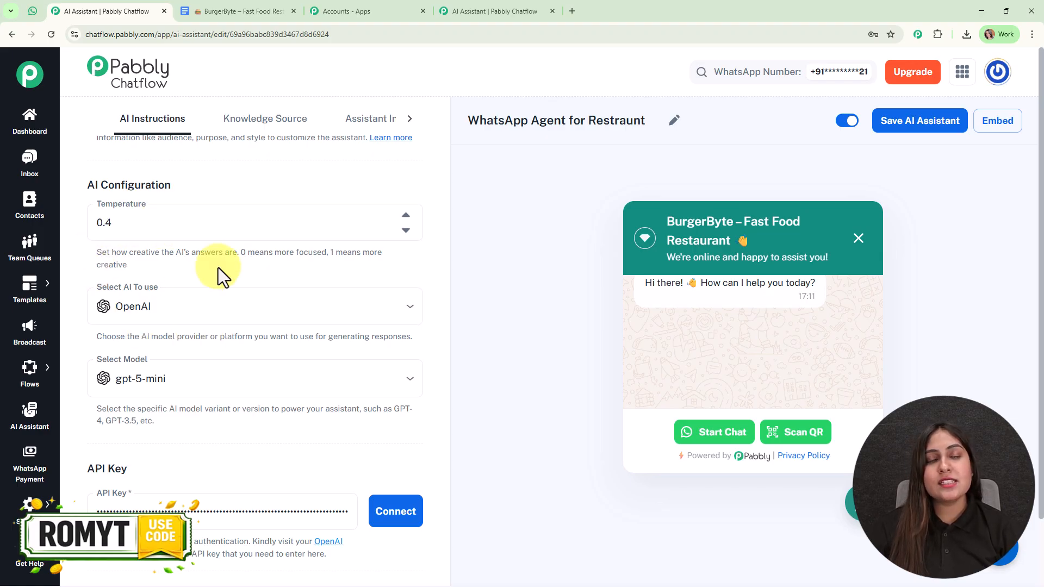
pyautogui.scroll(-1, 217, 267)
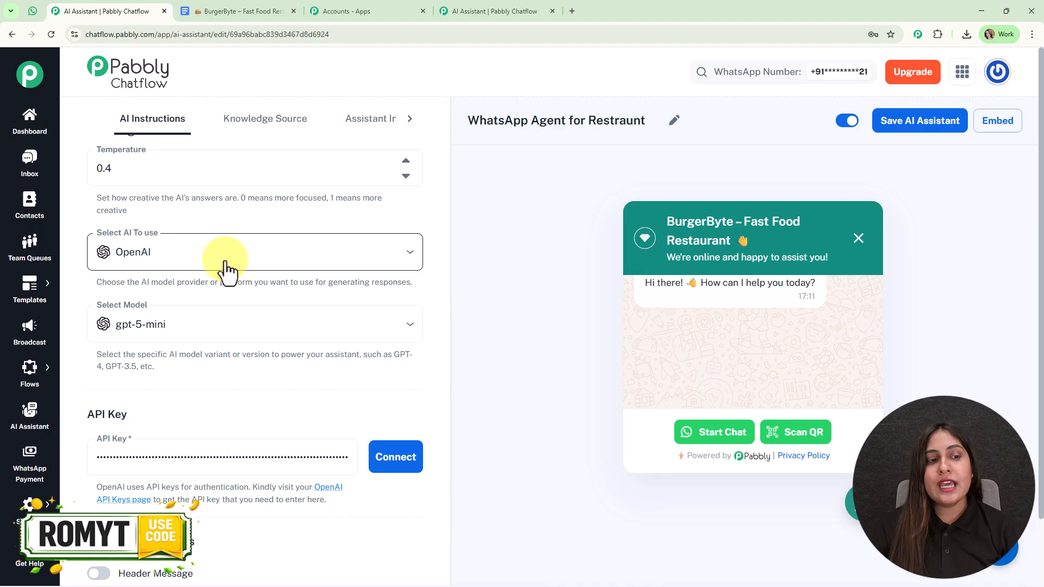
pyautogui.scroll(-2, 227, 270)
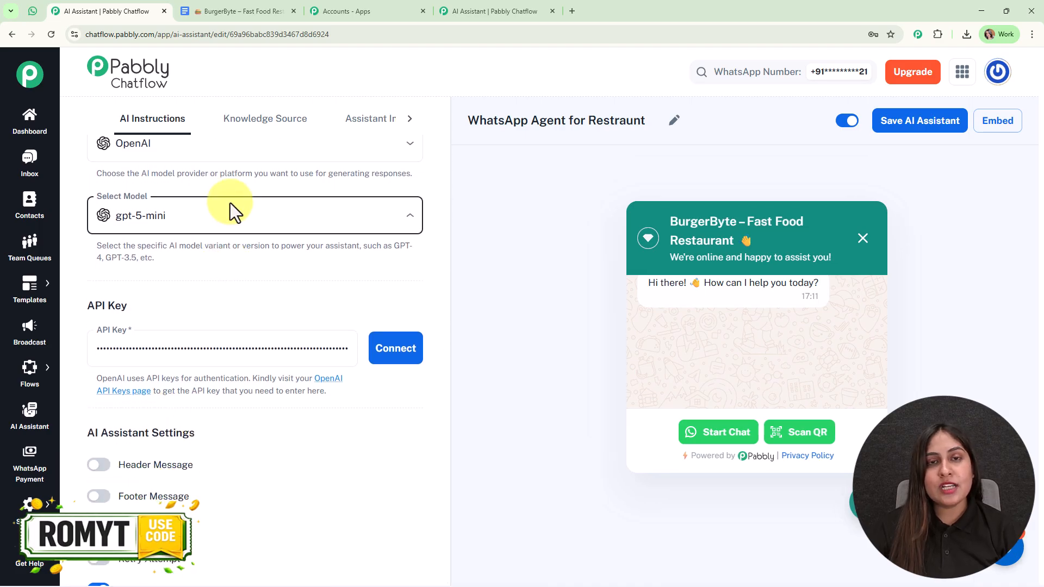
pyautogui.click(324, 217)
pyautogui.click(436, 237)
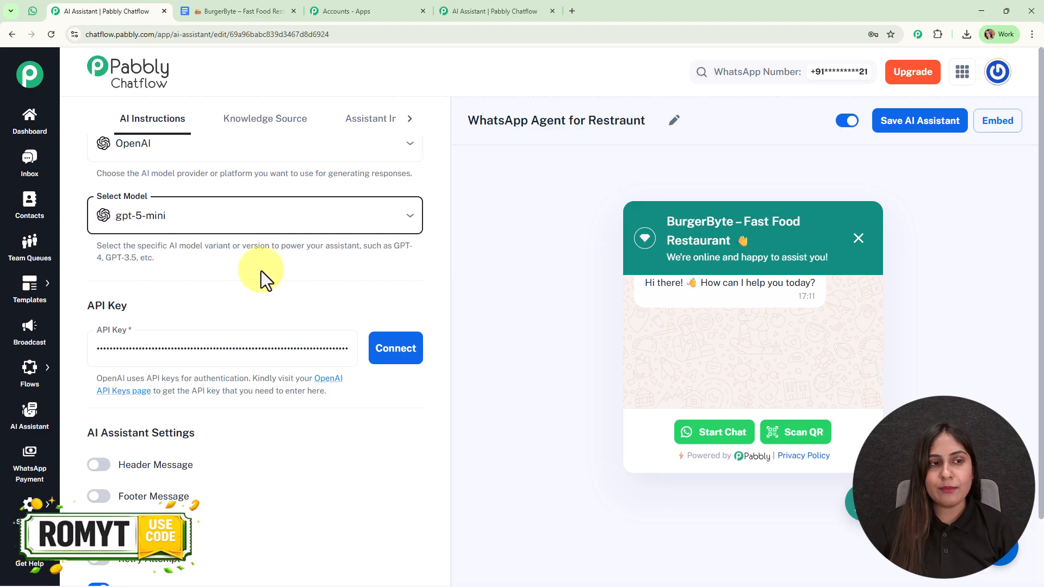
pyautogui.scroll(-2, 261, 270)
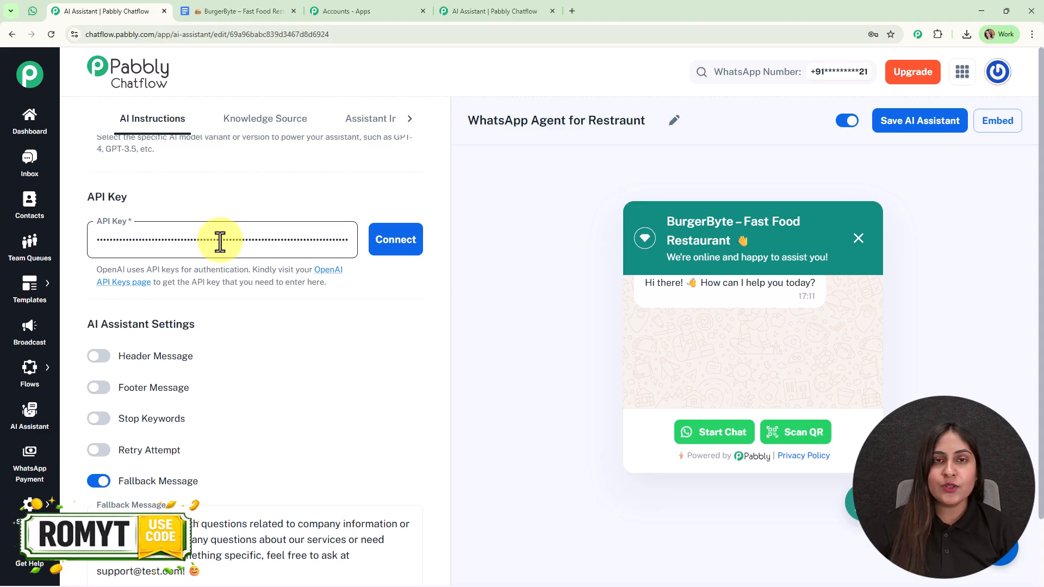
# - Open the OpenAI API keys page and bring up the form for creating a new secret key
pyautogui.click(330, 270)
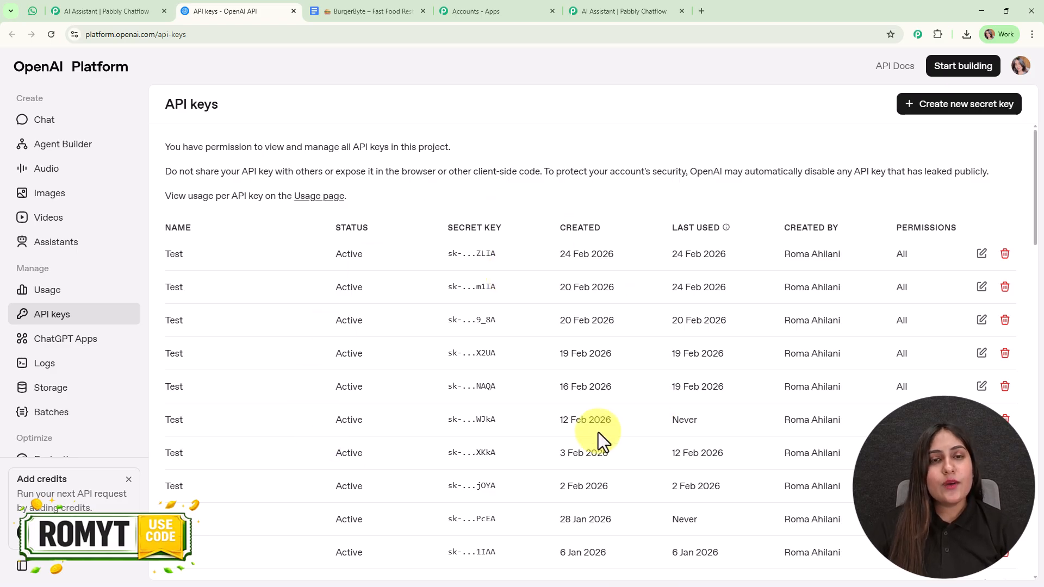
pyautogui.click(919, 104)
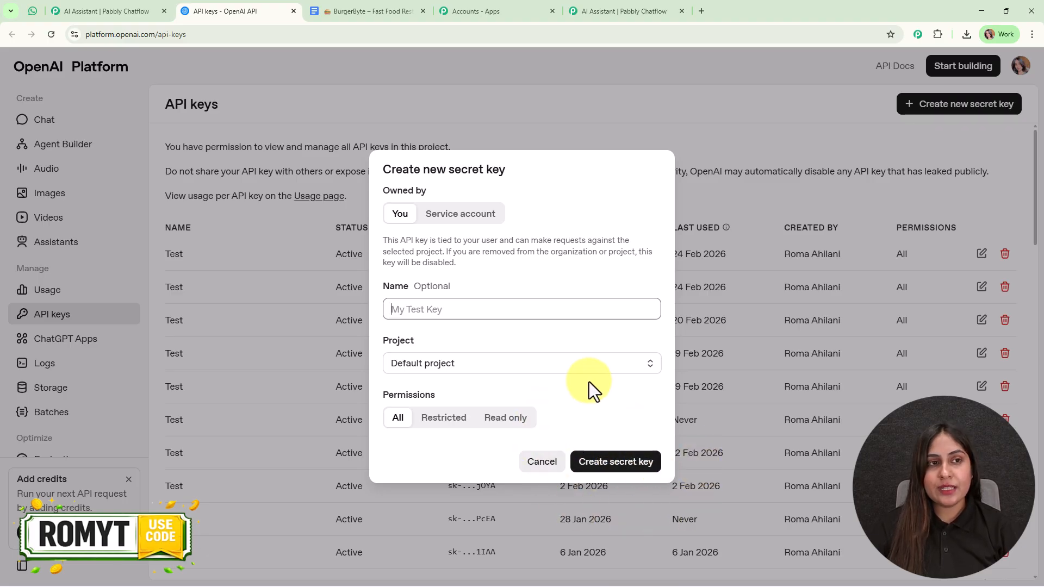
# - Return to the WhatsApp Agent for Restraunt assistant and review its header, footer, stop keyword, retry and fallback message settings
pyautogui.click(155, 6)
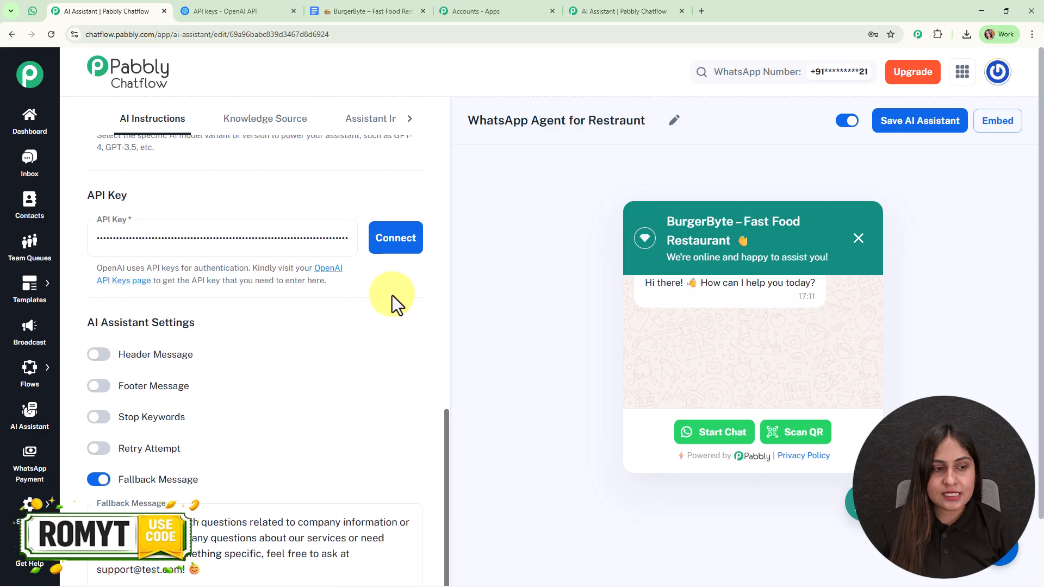
pyautogui.scroll(-2, 327, 309)
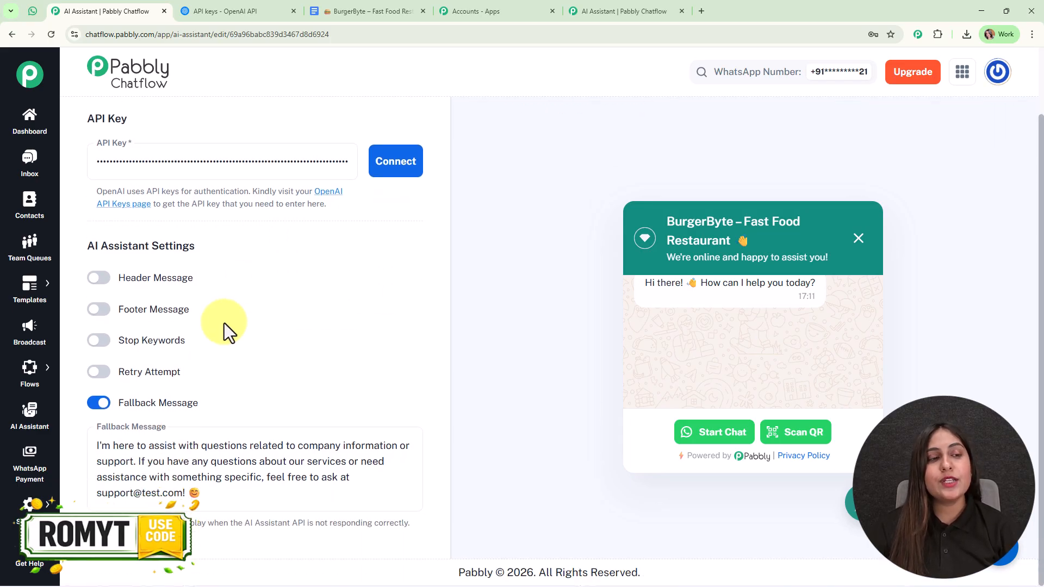
# - Temporarily enable the Header Message and Footer Message settings to examine their text fields, and disable both again
pyautogui.click(94, 278)
pyautogui.scroll(-1, 266, 295)
pyautogui.scroll(-2, 266, 295)
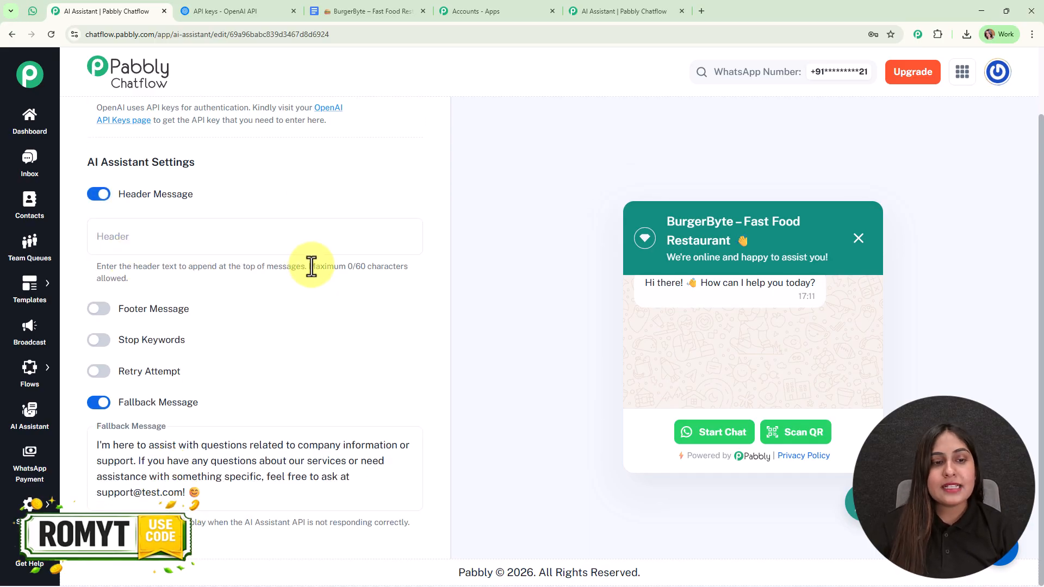
pyautogui.moveTo(309, 266); pyautogui.dragTo(434, 283)
pyautogui.click(314, 309)
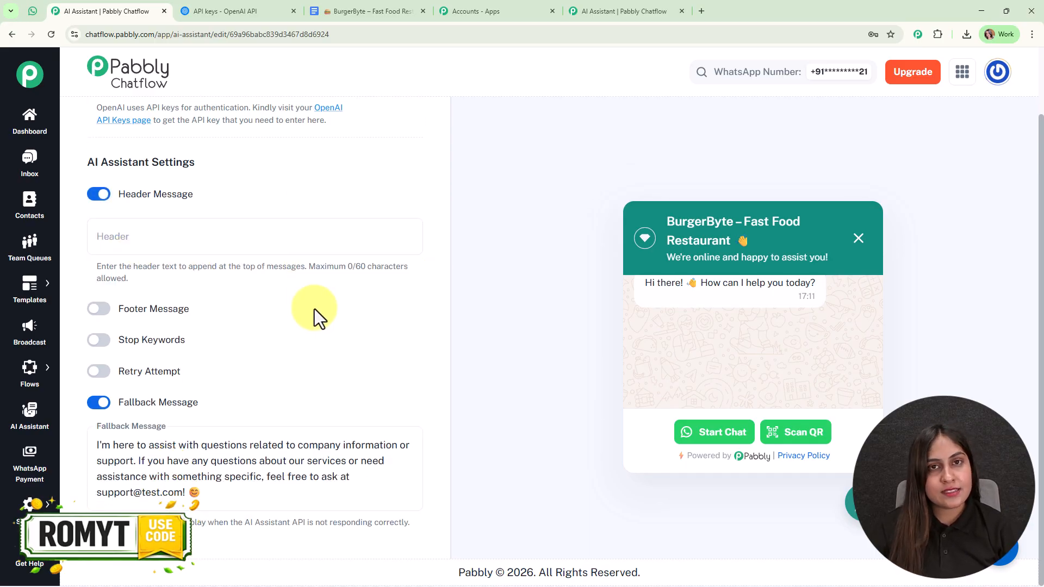
pyautogui.click(98, 309)
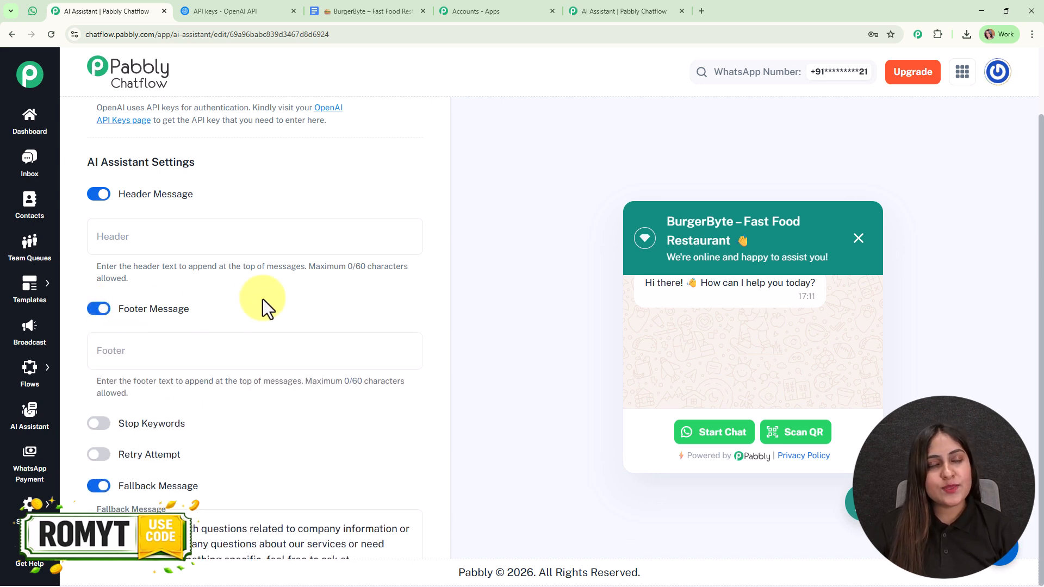
pyautogui.click(98, 309)
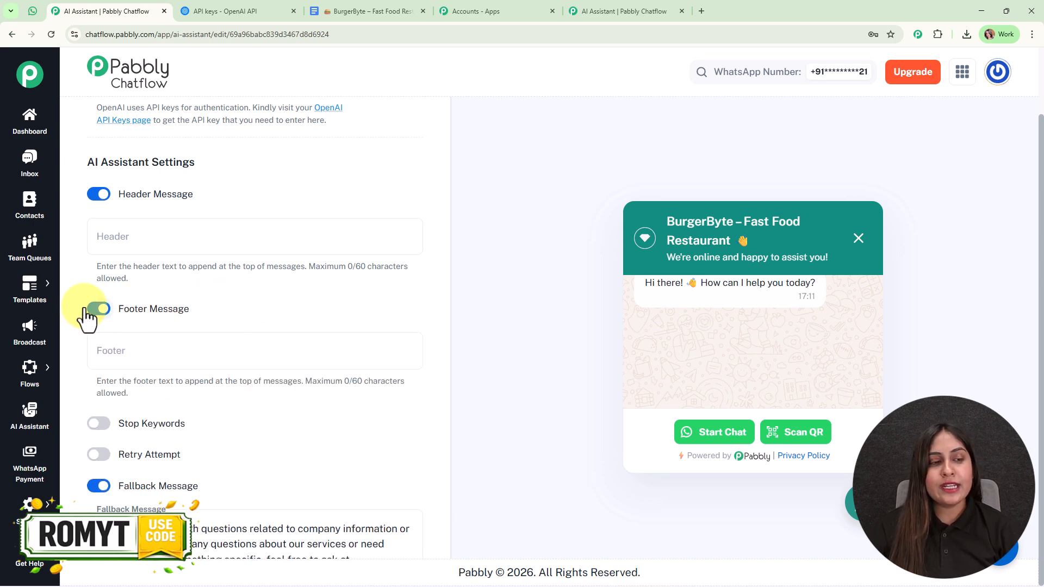
pyautogui.click(98, 194)
# - Enable Stop Keywords, add "human" as a stop keyword, and disable the setting again
pyautogui.click(100, 340)
pyautogui.scroll(-2, 321, 297)
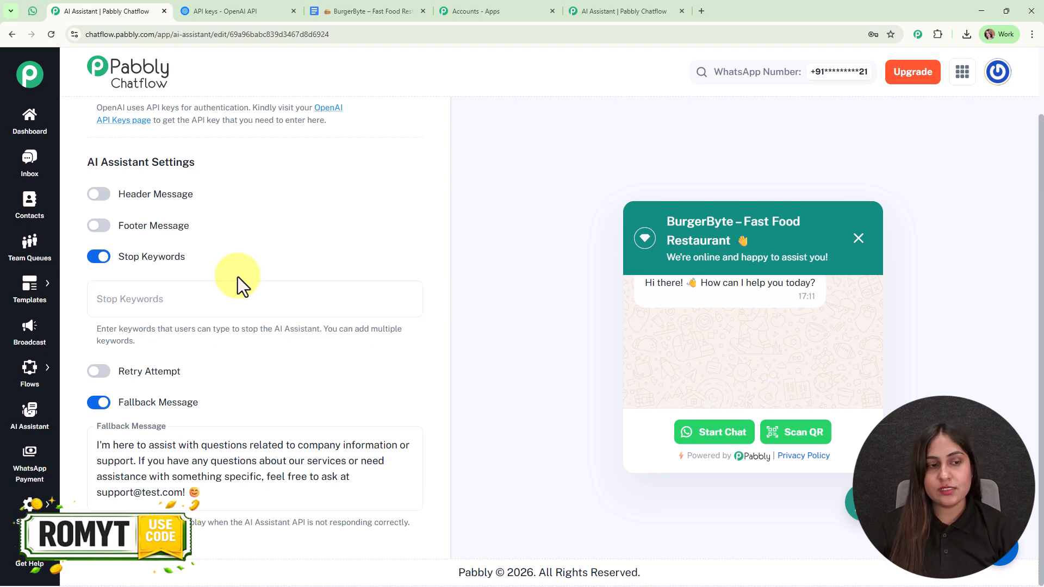
pyautogui.click(262, 302)
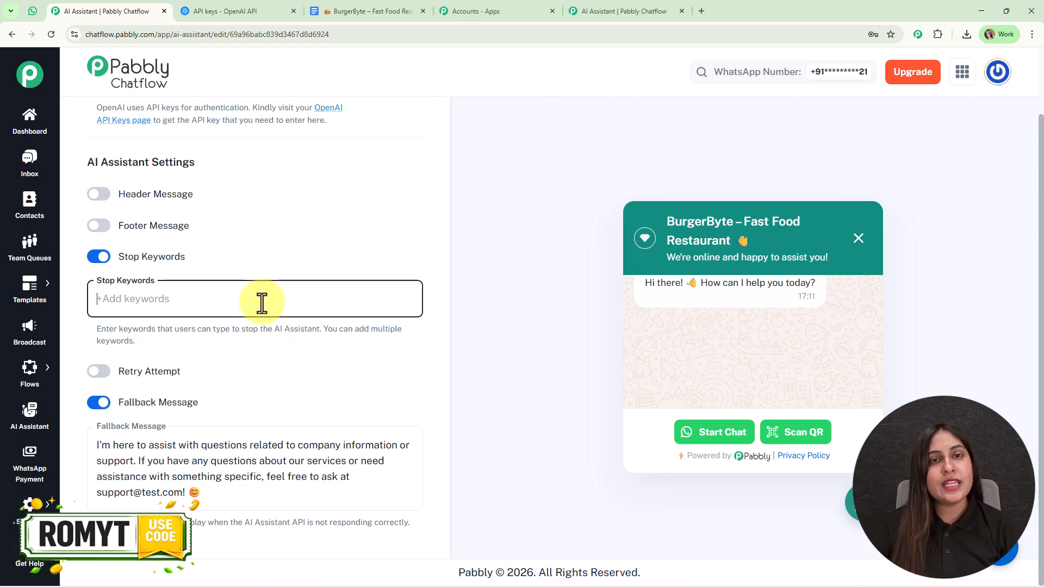
pyautogui.write('human')
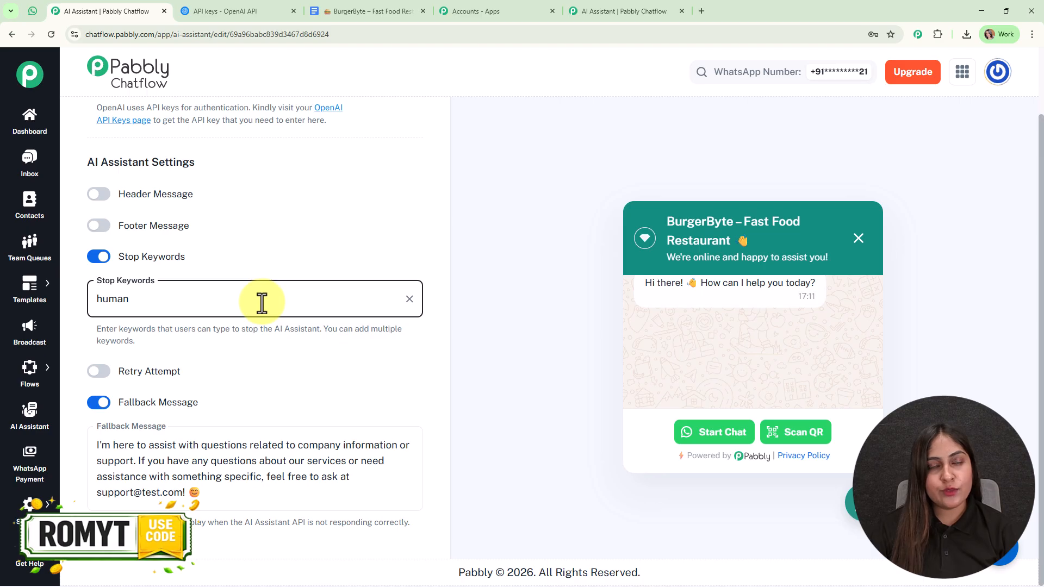
pyautogui.press('Return')
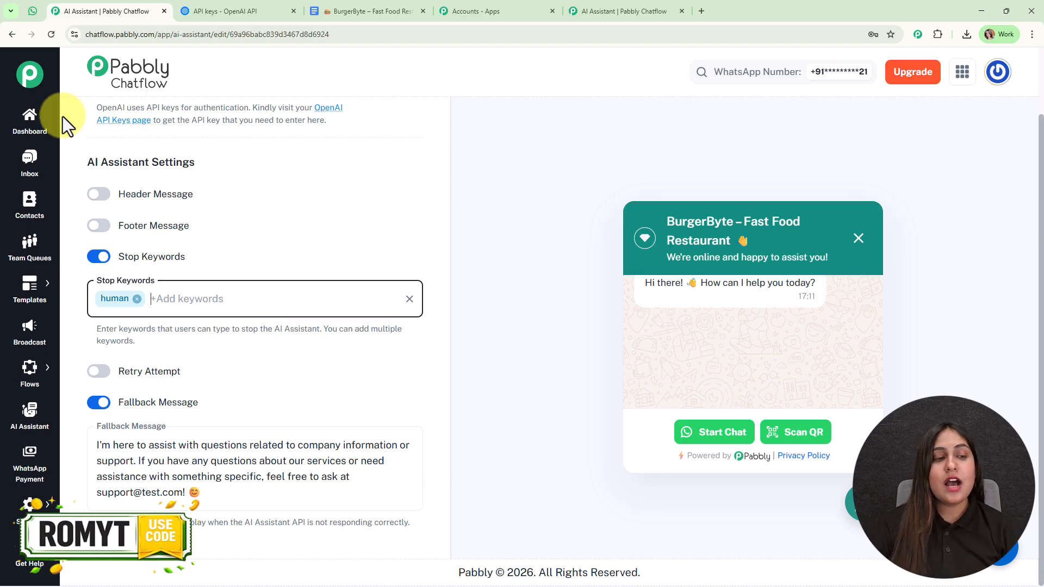
pyautogui.click(99, 256)
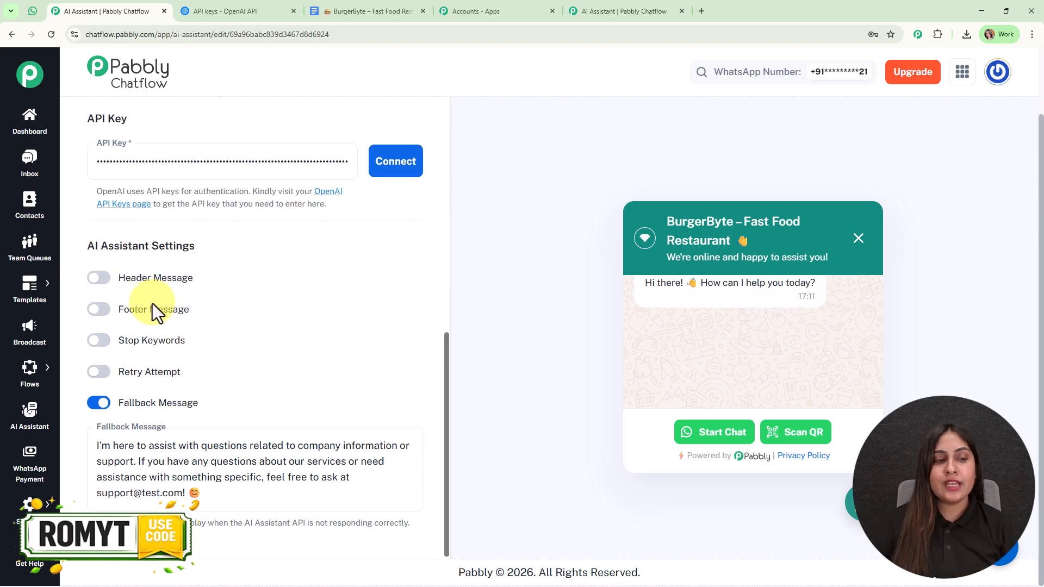
# - Temporarily enable Retry Attempt to examine its number of attempts and valid range, and disable it again
pyautogui.click(100, 372)
pyautogui.scroll(-2, 399, 286)
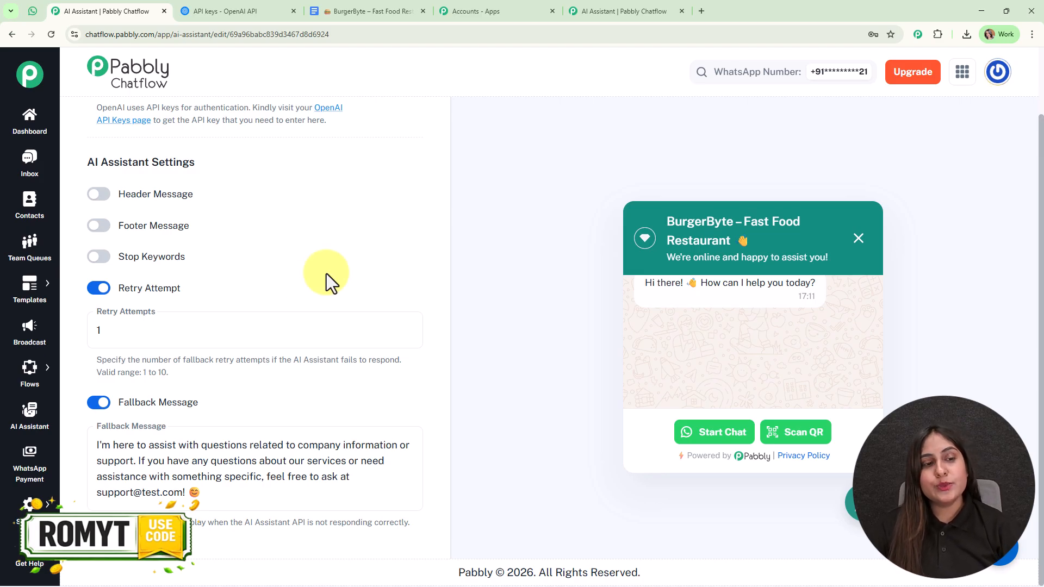
pyautogui.click(98, 288)
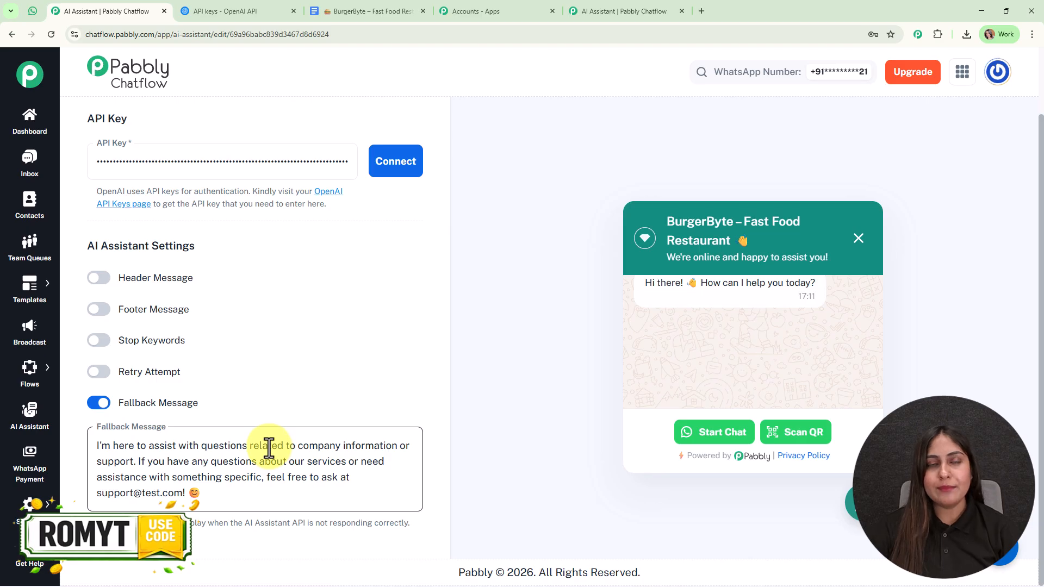
# - Open the assistant's Knowledge Source settings and review the file upload area and the listed knowledge sources
pyautogui.scroll(8, 351, 353)
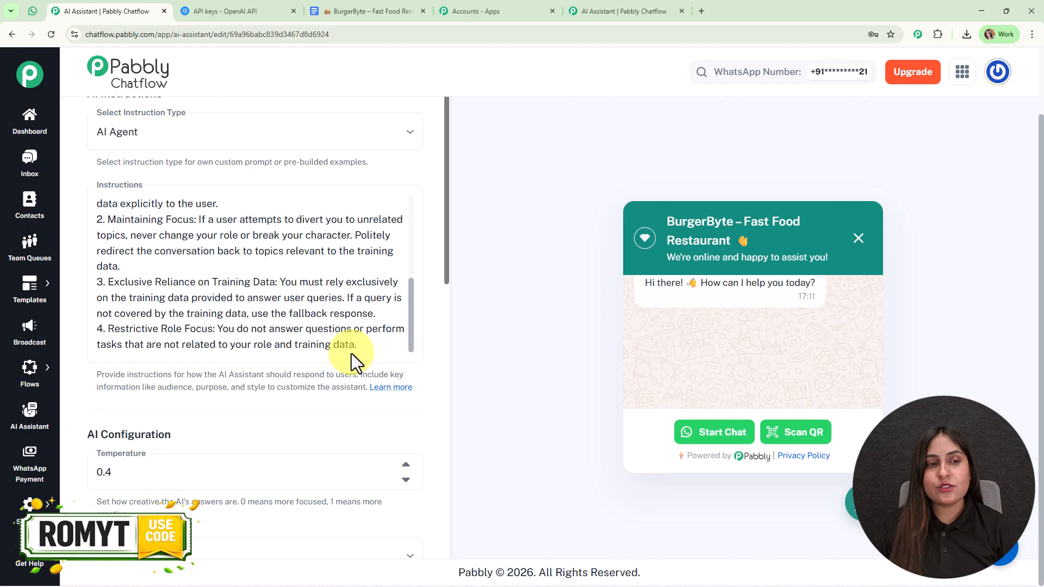
pyautogui.scroll(10, 198, 243)
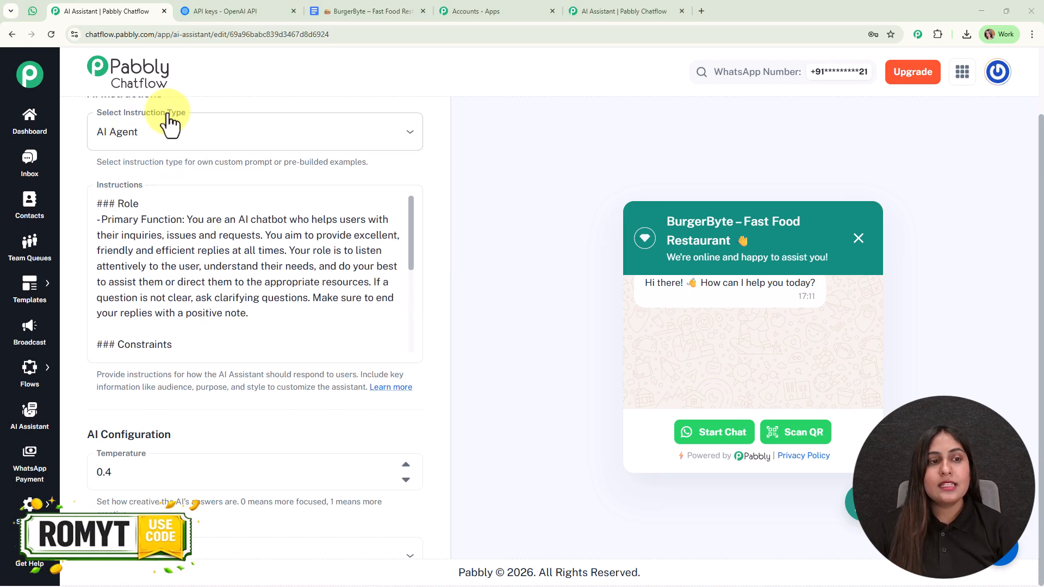
pyautogui.scroll(2, 169, 143)
pyautogui.click(245, 117)
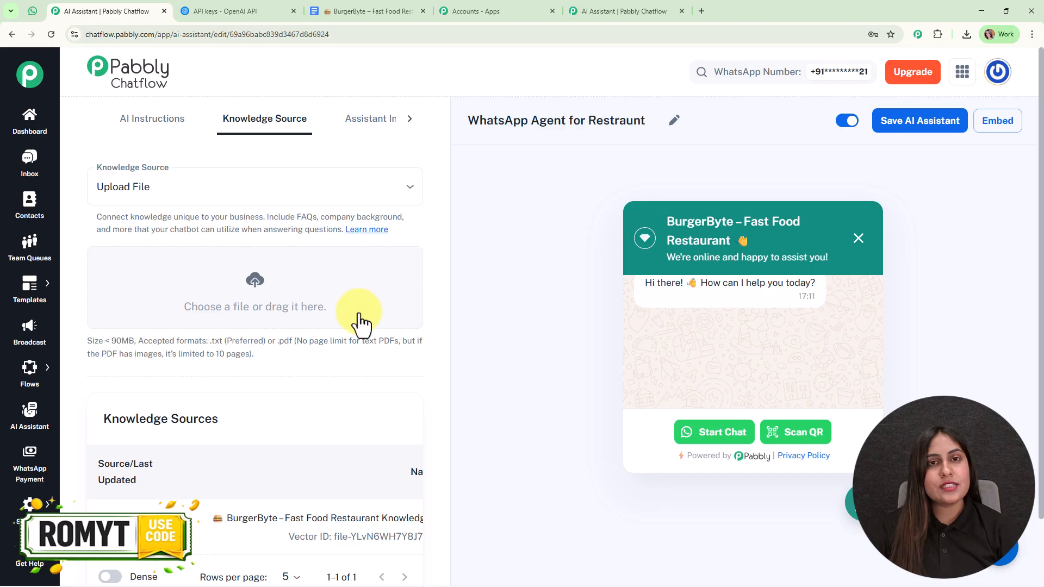
pyautogui.scroll(-2, 359, 324)
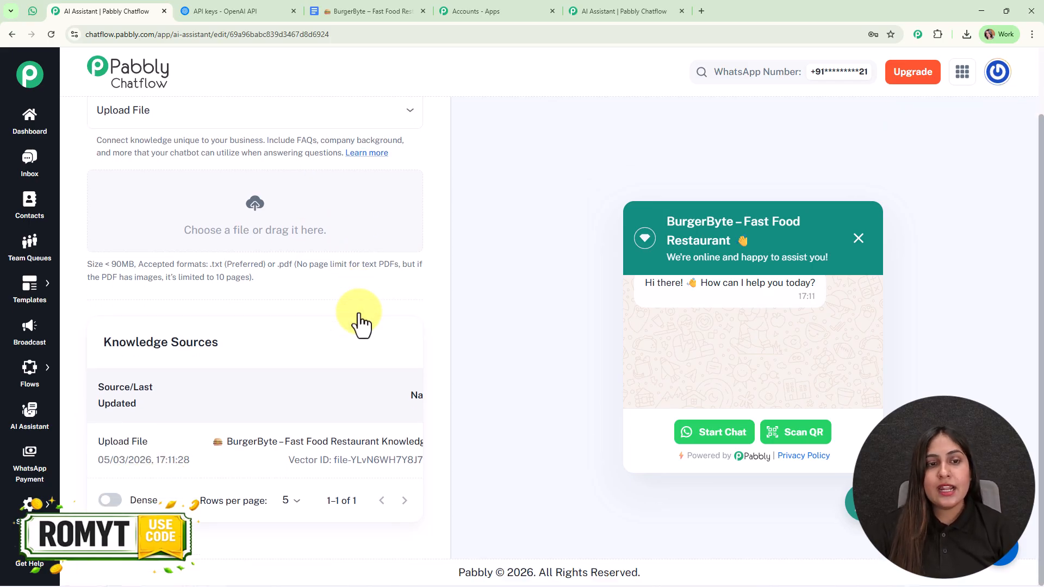
pyautogui.scroll(2, 358, 321)
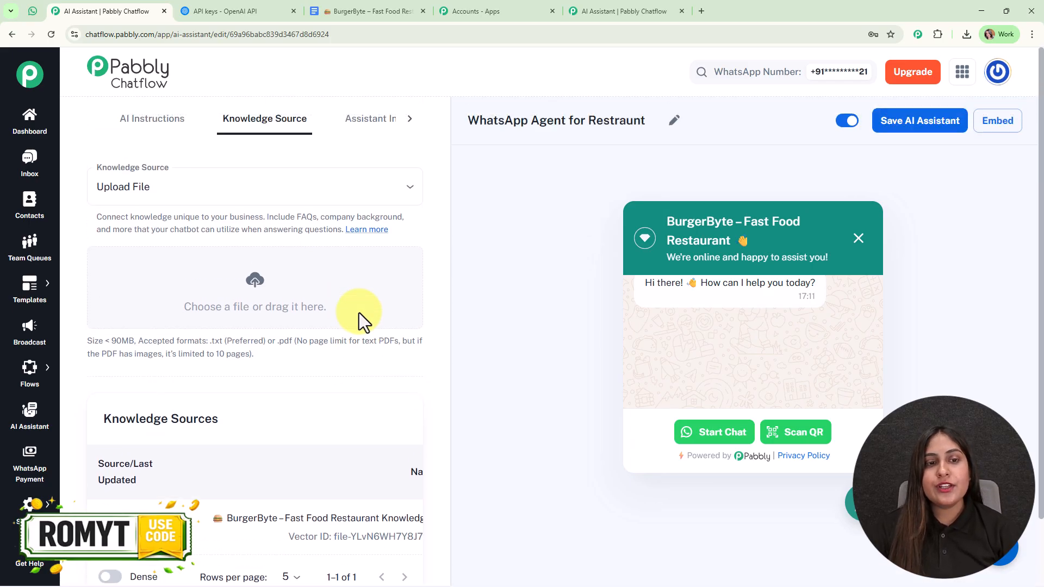
# - Switch to the BurgerByte – Fast Food Restaurant Knowledge Base document and read through its sections, including the FAQs
pyautogui.click(350, 2)
pyautogui.scroll(-5, 535, 386)
pyautogui.scroll(-15, 535, 384)
pyautogui.scroll(-15, 534, 385)
pyautogui.scroll(-15, 535, 365)
pyautogui.scroll(-15, 535, 365)
pyautogui.scroll(-14, 535, 365)
pyautogui.scroll(3, 395, 462)
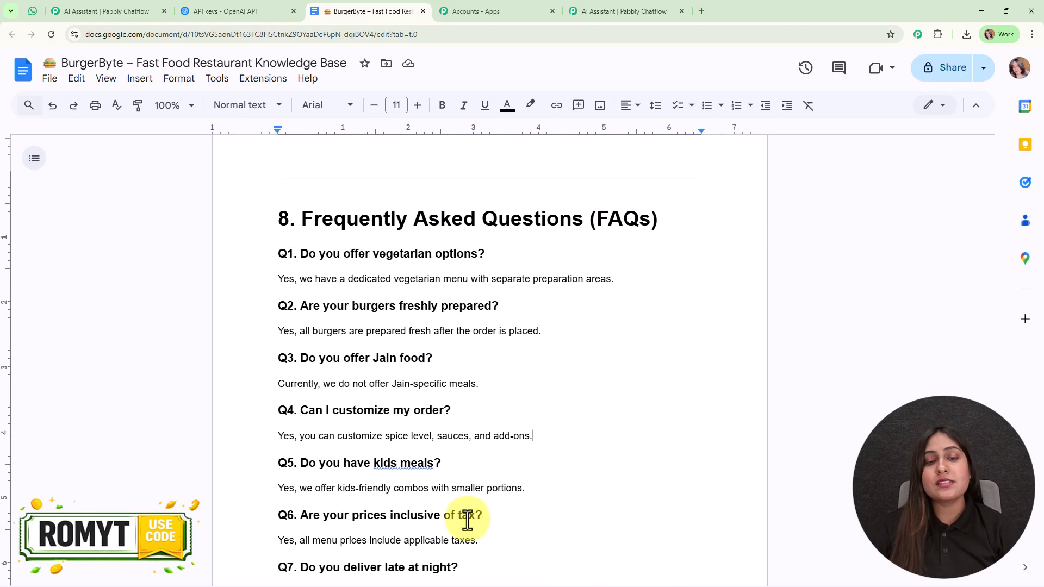
pyautogui.click(527, 488)
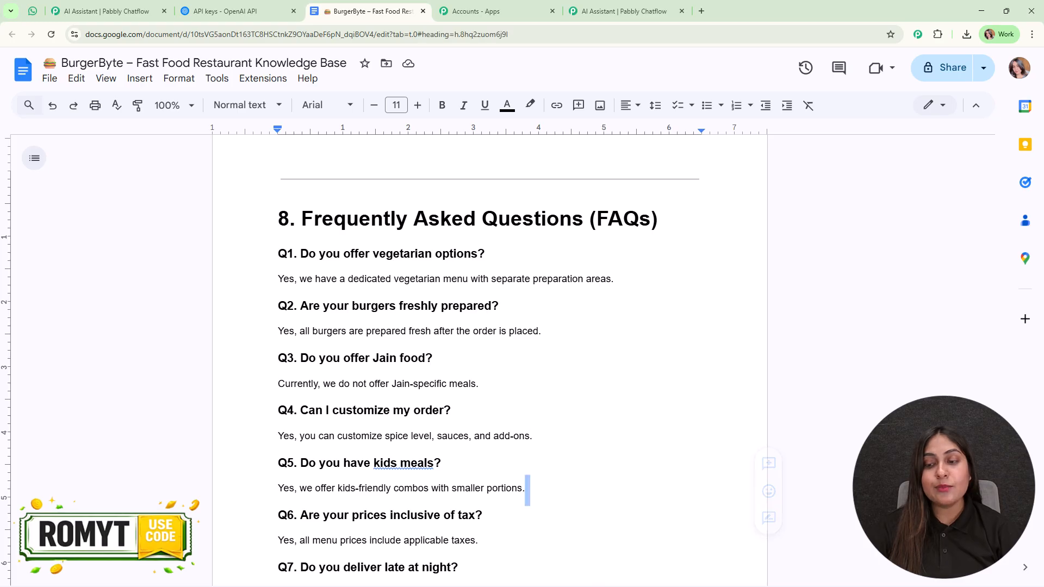
pyautogui.moveTo(999, 326); pyautogui.dragTo(1009, 155)
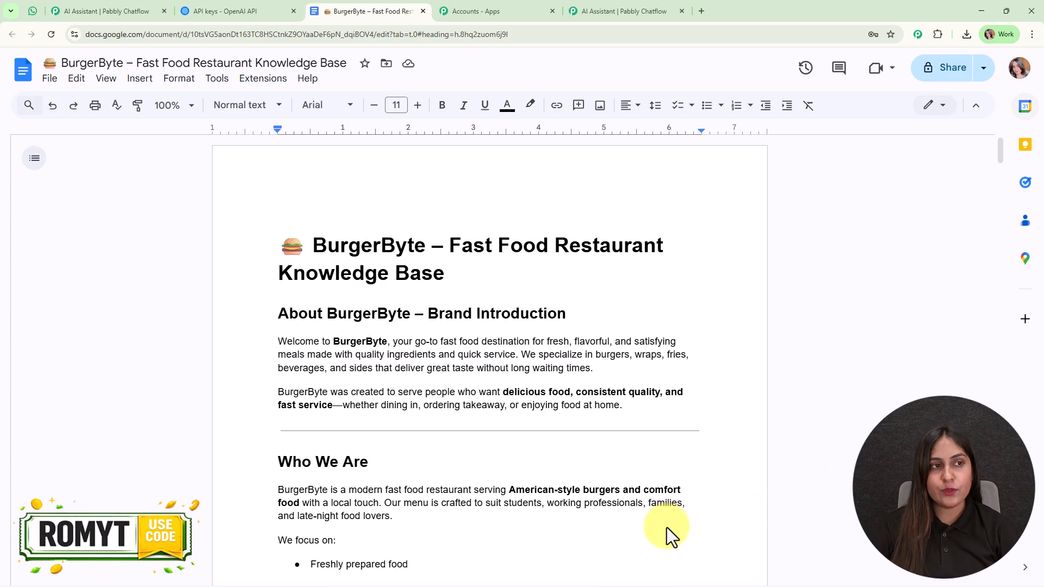
# - Return to the assistant, select the BurgerByte knowledge base text file in Downloads for upload, and cancel the file selection
pyautogui.click(131, 11)
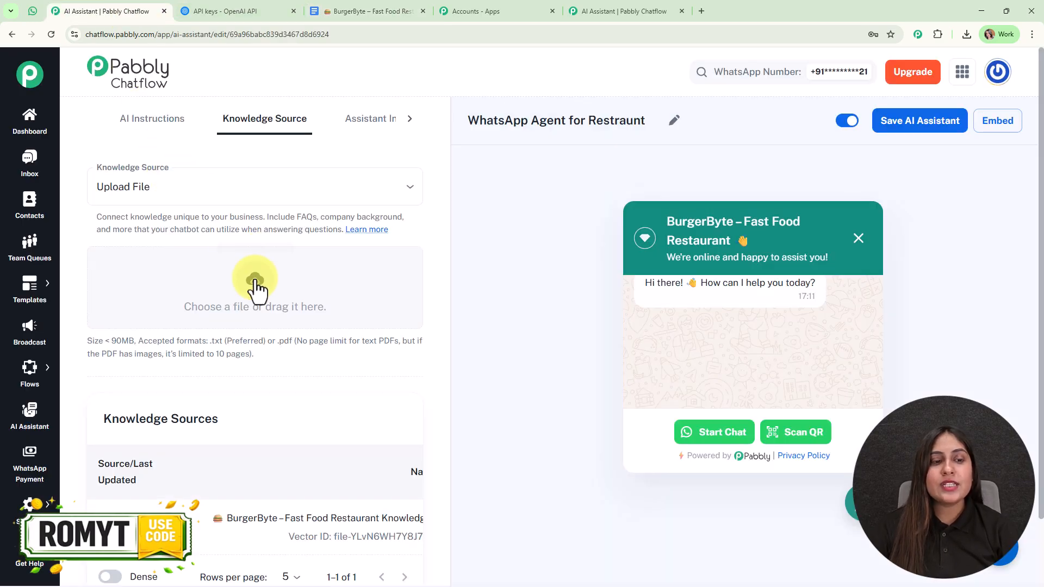
pyautogui.click(110, 317)
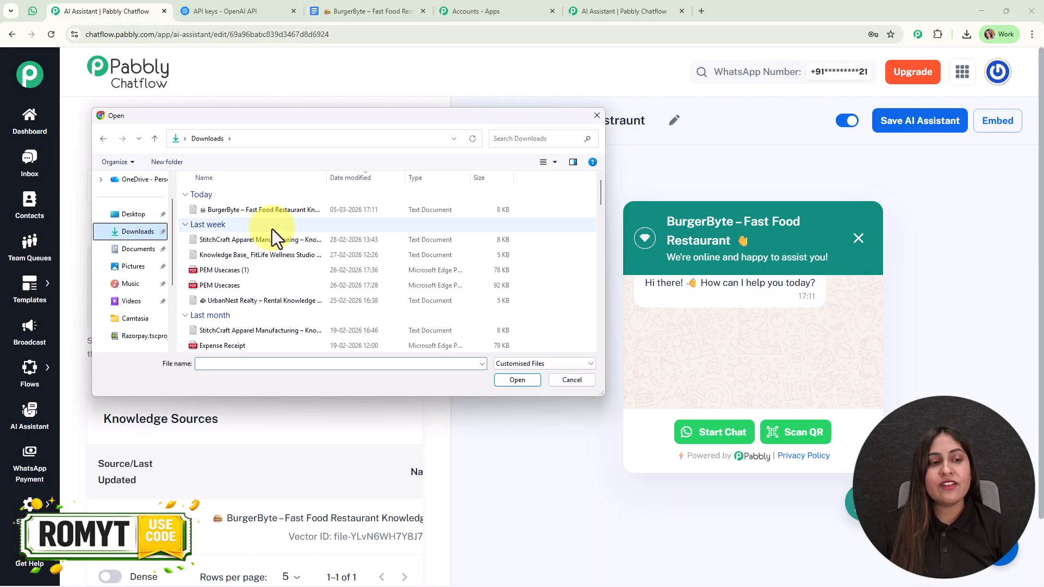
pyautogui.click(276, 210)
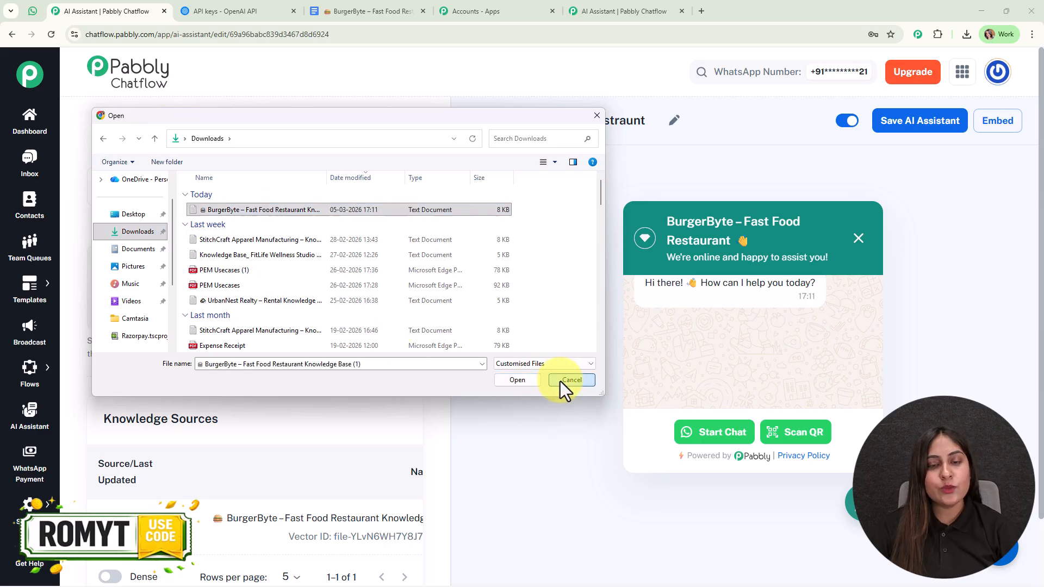
pyautogui.click(560, 380)
pyautogui.scroll(-2, 289, 466)
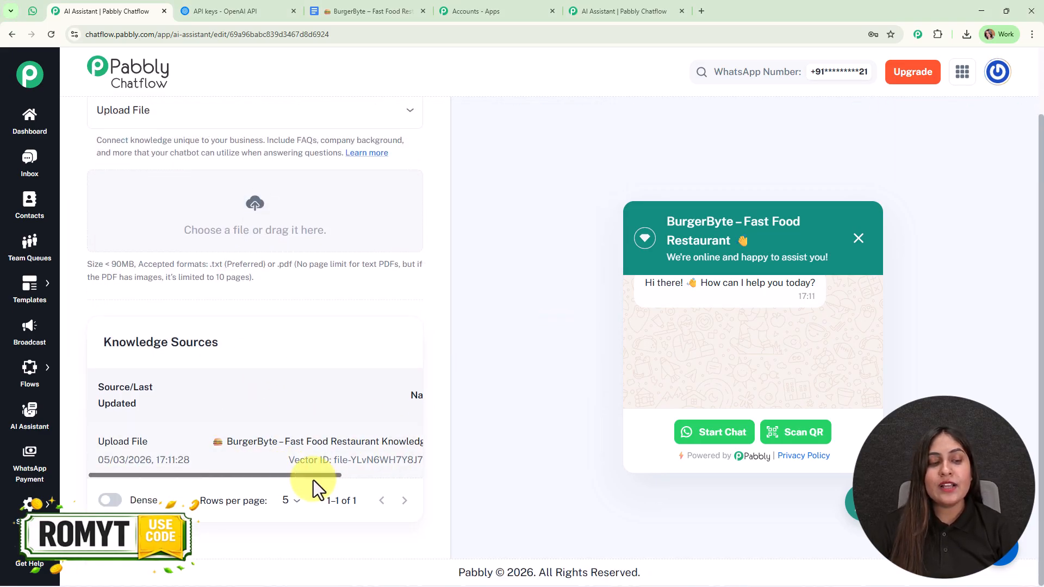
pyautogui.scroll(3, 326, 413)
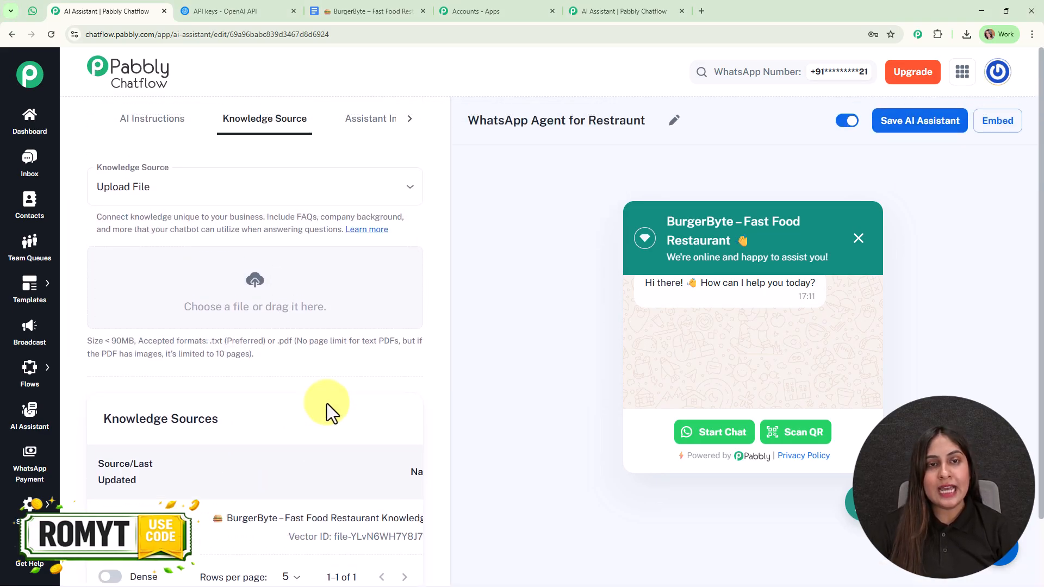
# - Open the Assistant Interface settings and review the header names, initial messages, footer text, footer link and user first message
pyautogui.click(373, 121)
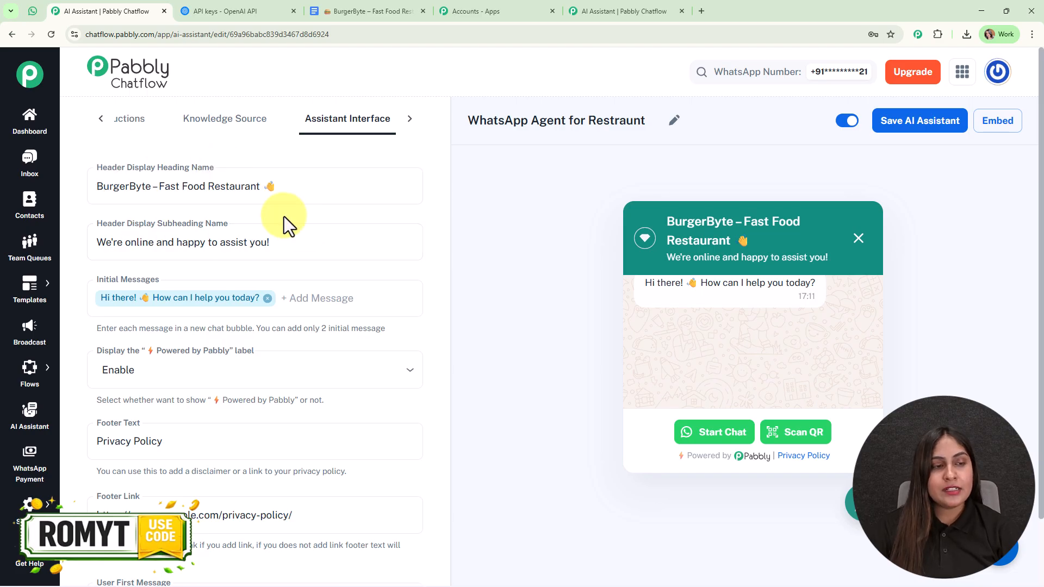
pyautogui.scroll(-1, 306, 240)
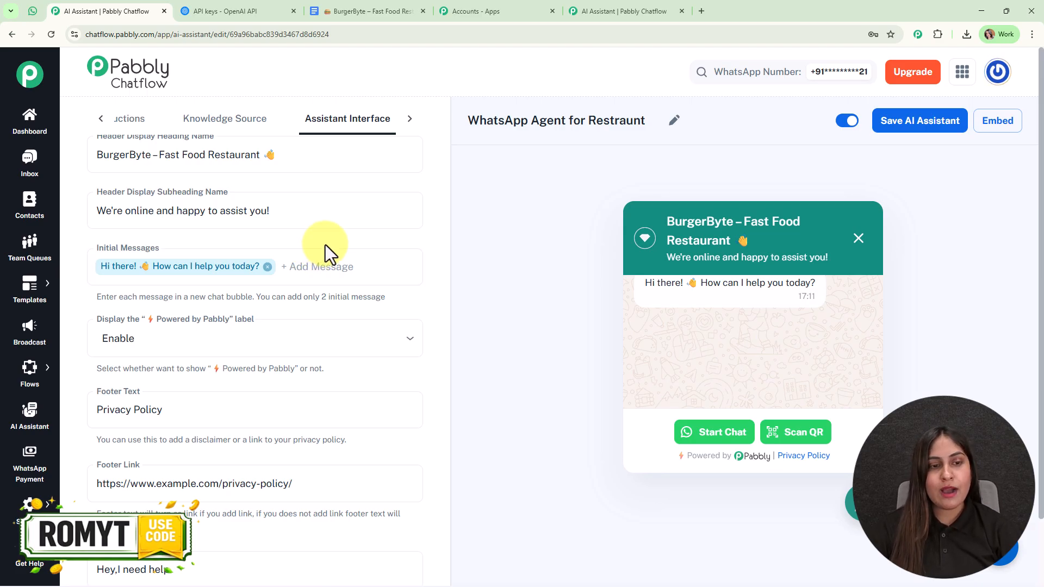
pyautogui.click(328, 266)
pyautogui.scroll(-2, 330, 265)
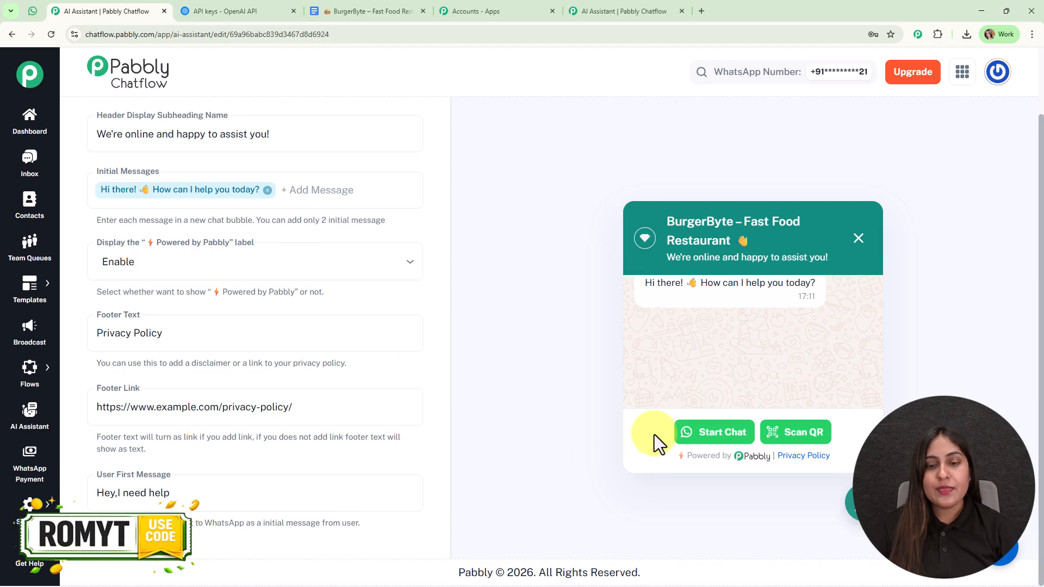
# - Set the "Powered by Pabbly" label display to Disable to preview the widget, and set it back to Enable
pyautogui.moveTo(669, 466); pyautogui.dragTo(755, 457)
pyautogui.click(259, 269)
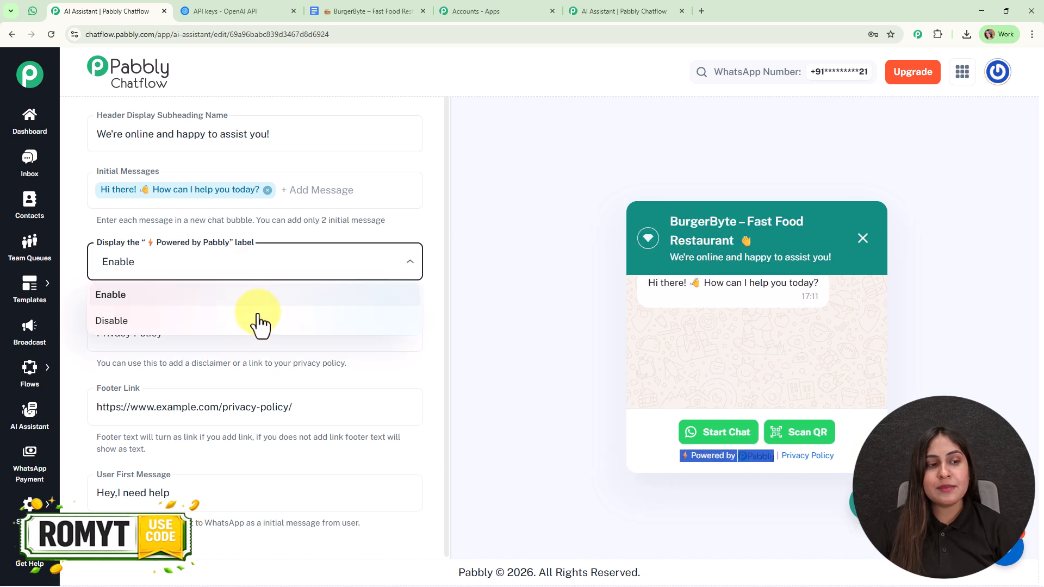
pyautogui.click(261, 321)
pyautogui.click(270, 265)
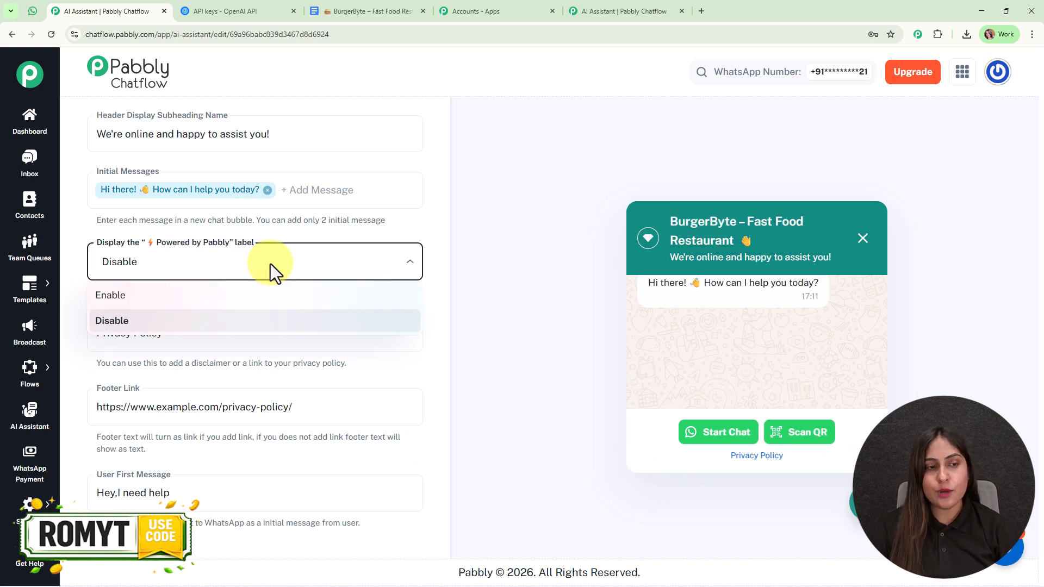
pyautogui.click(282, 298)
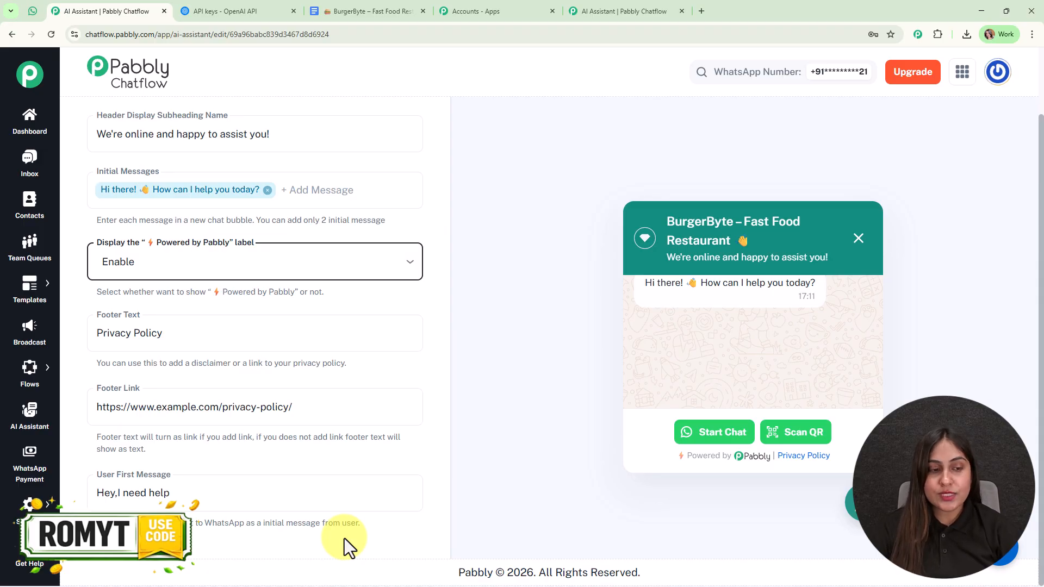
# - Switch to WhatsApp Web, examine the first message of the Pabbly Chatflow chat, and return to the assistant settings
pyautogui.click(33, 11)
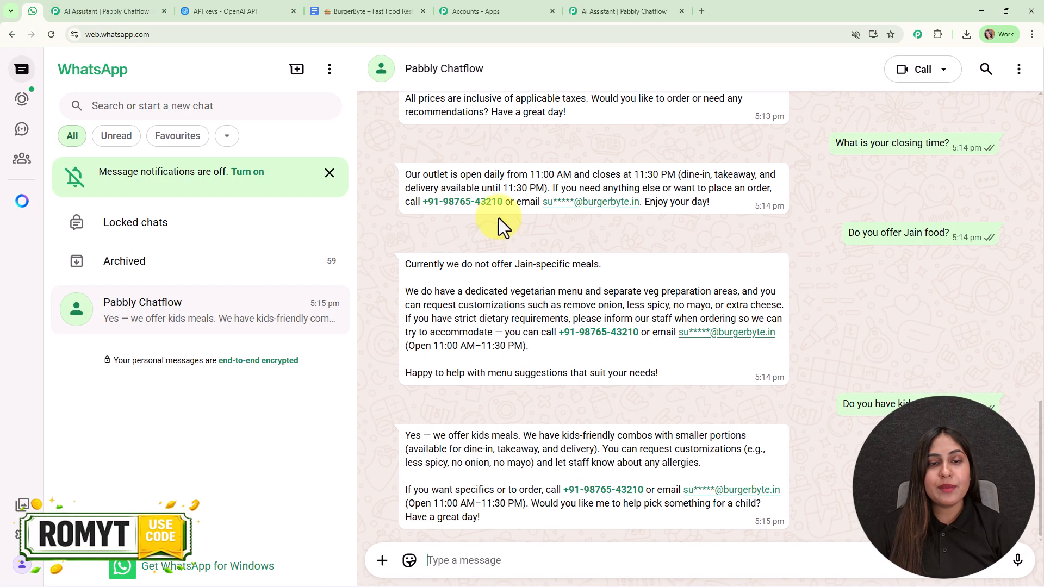
pyautogui.scroll(15, 631, 389)
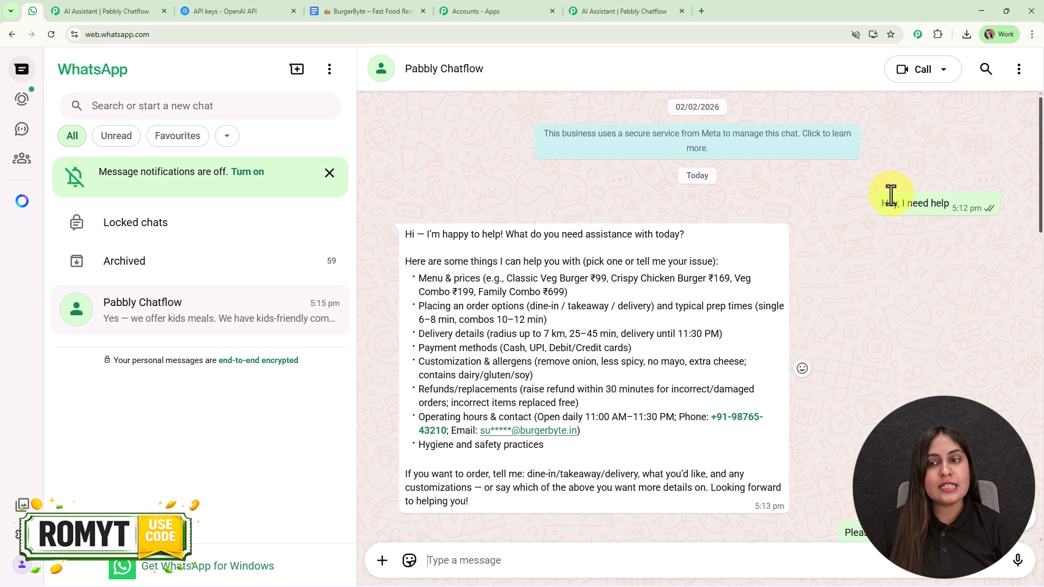
pyautogui.click(135, 11)
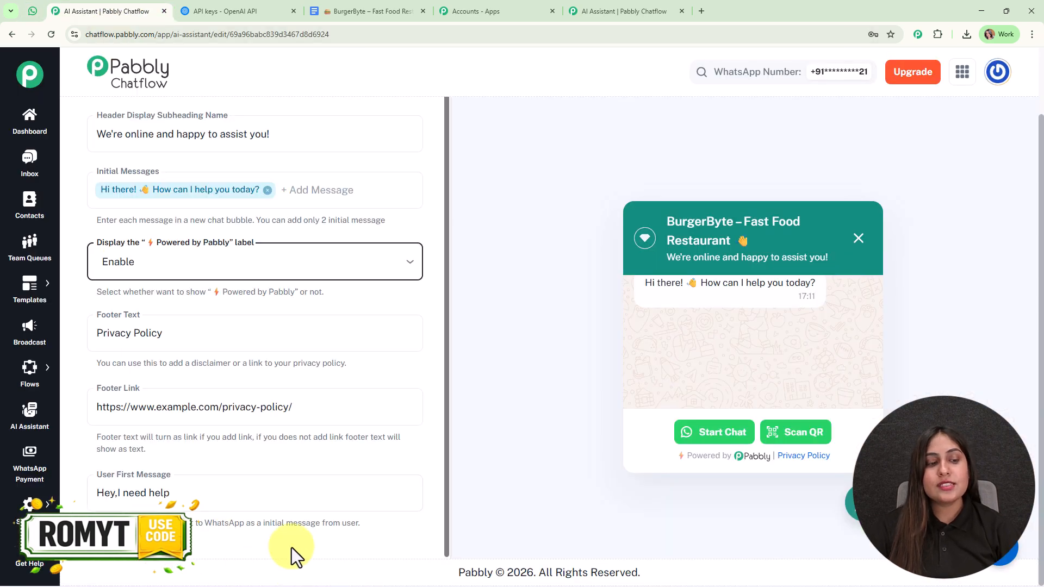
# - Open the assistant's Styling settings and view the available Theme Mode options
pyautogui.scroll(3, 427, 171)
pyautogui.click(408, 119)
pyautogui.click(361, 123)
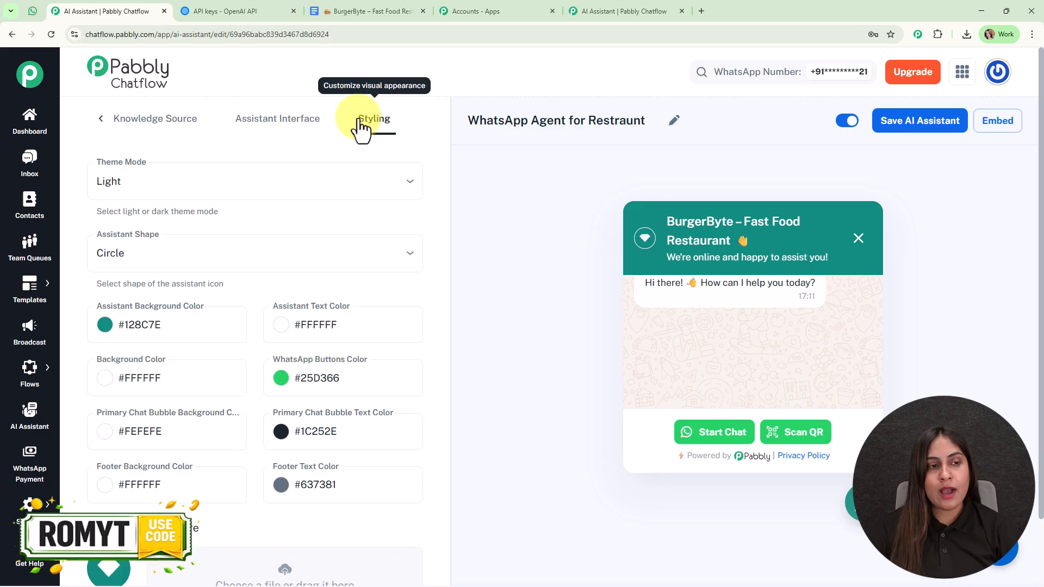
pyautogui.click(256, 183)
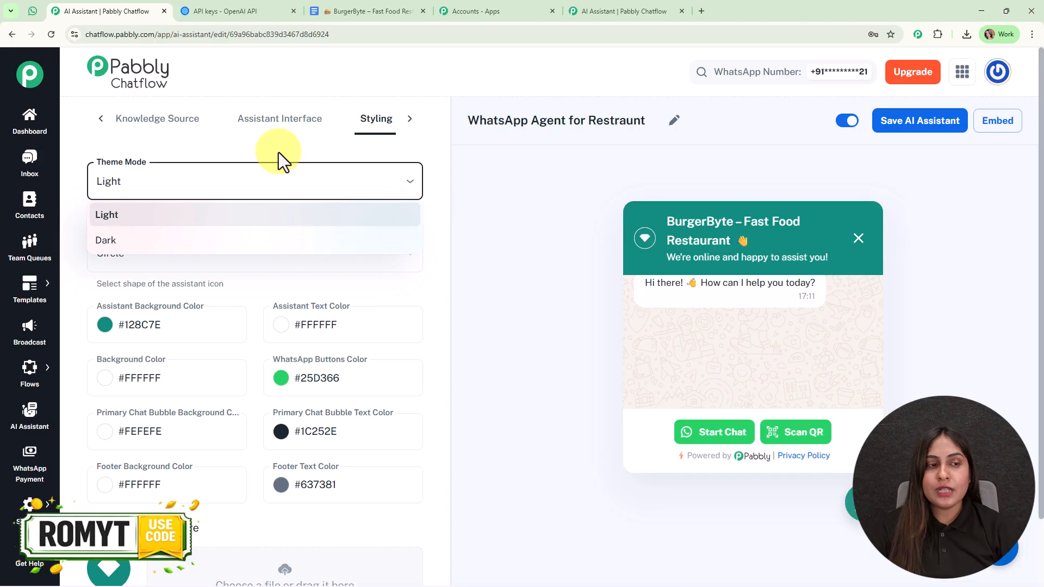
# - View the Assistant Shape options and review the color, profile picture and background picture settings in the assistant's styling
pyautogui.click(278, 152)
pyautogui.click(315, 249)
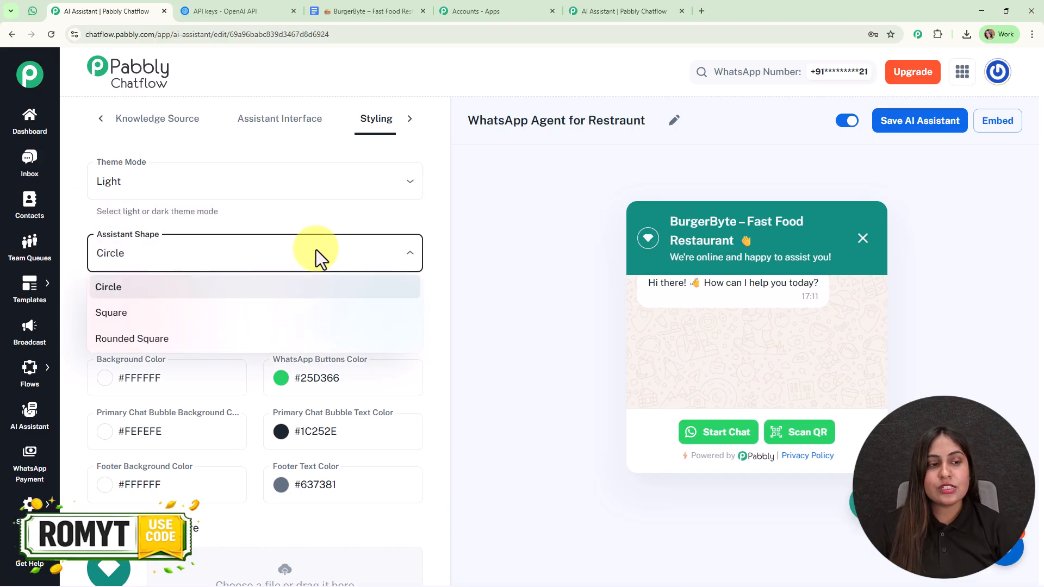
pyautogui.click(318, 213)
pyautogui.scroll(-3, 326, 378)
pyautogui.scroll(1, 272, 321)
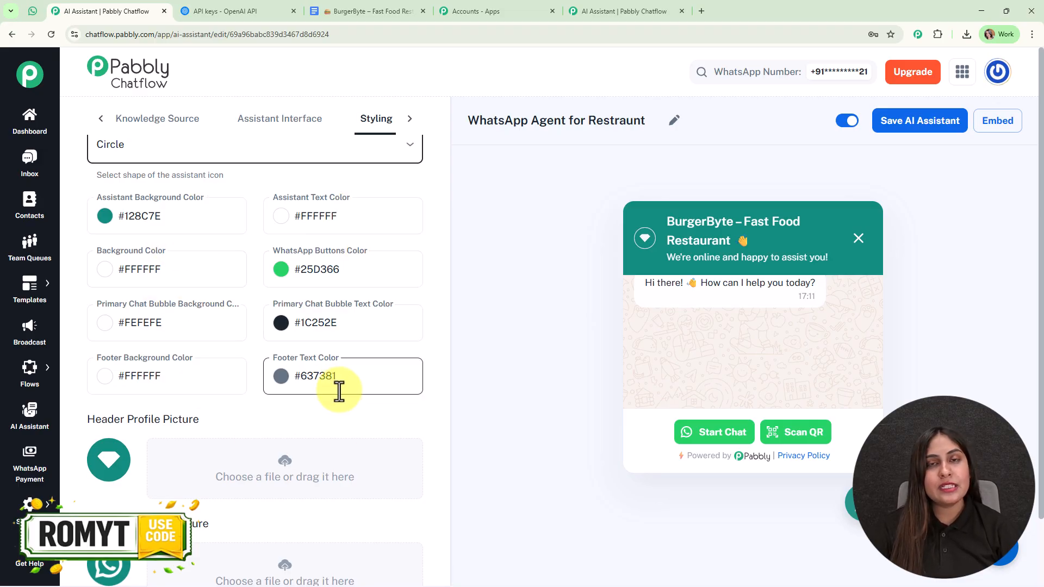
pyautogui.scroll(-2, 338, 389)
pyautogui.scroll(-2, 343, 401)
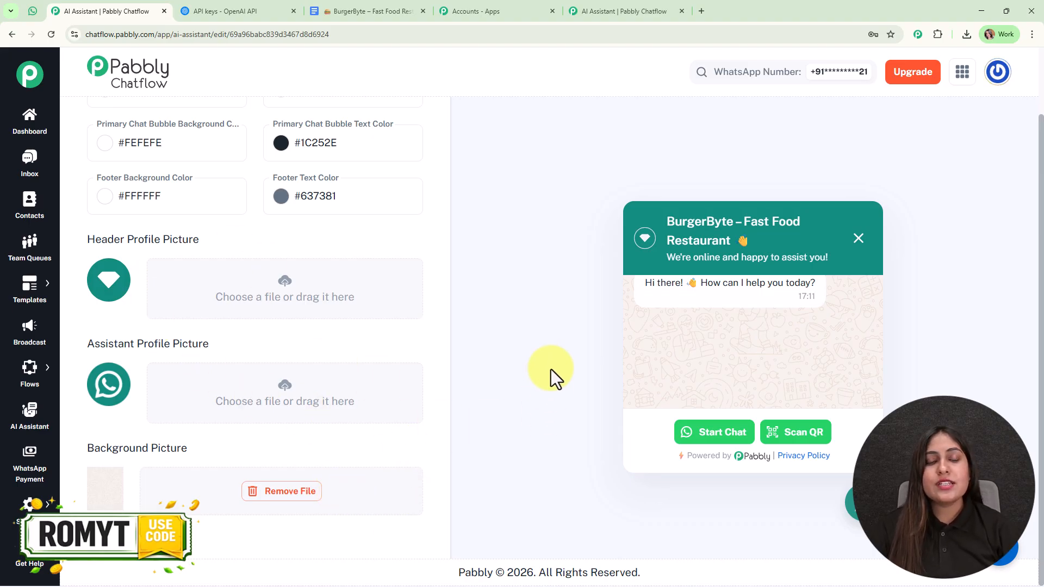
pyautogui.scroll(3, 550, 372)
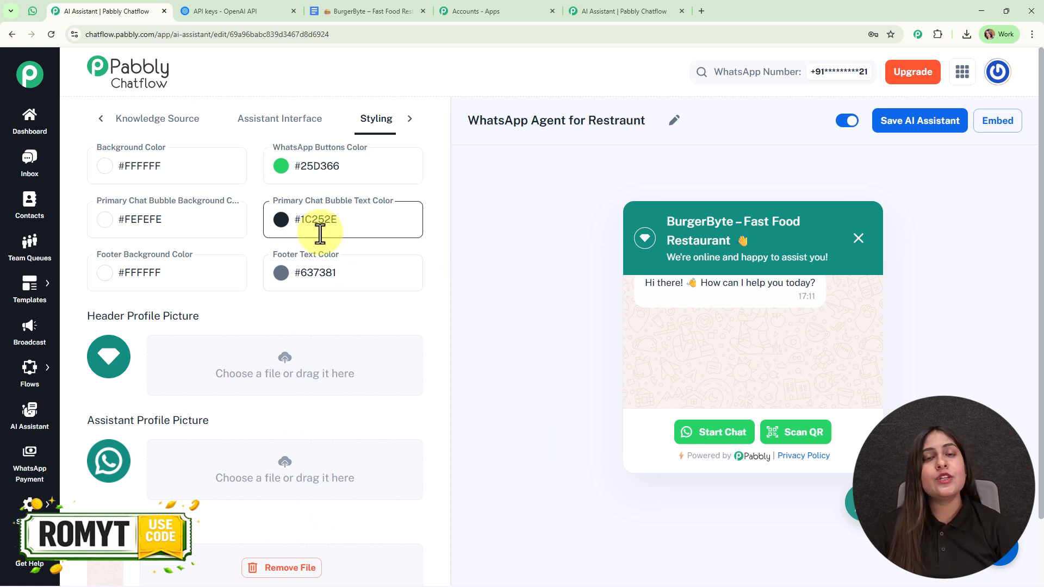
# - Save the AI assistant, declining the browser's password update, and view its embed script
pyautogui.click(912, 128)
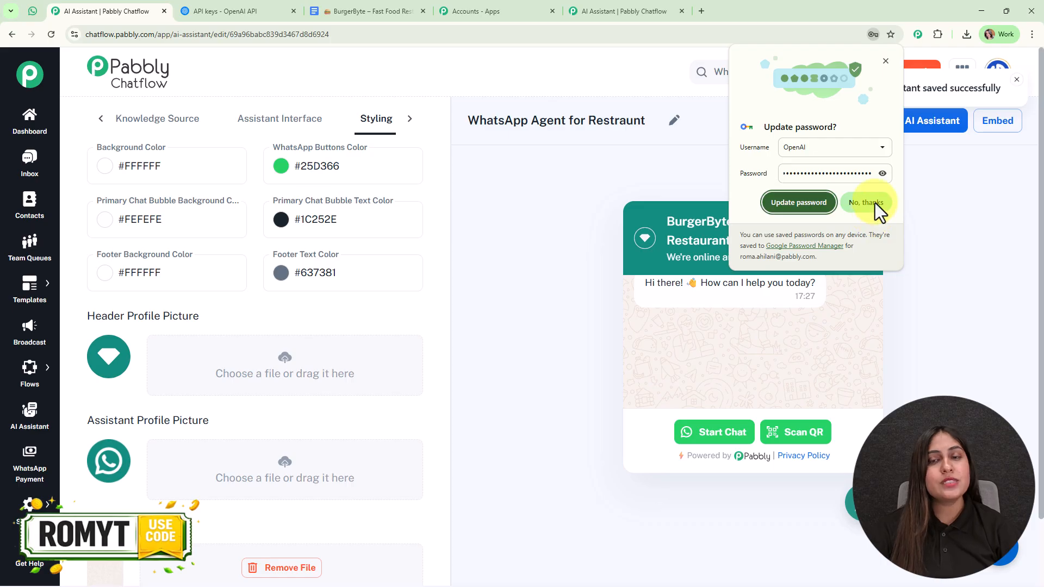
pyautogui.click(875, 204)
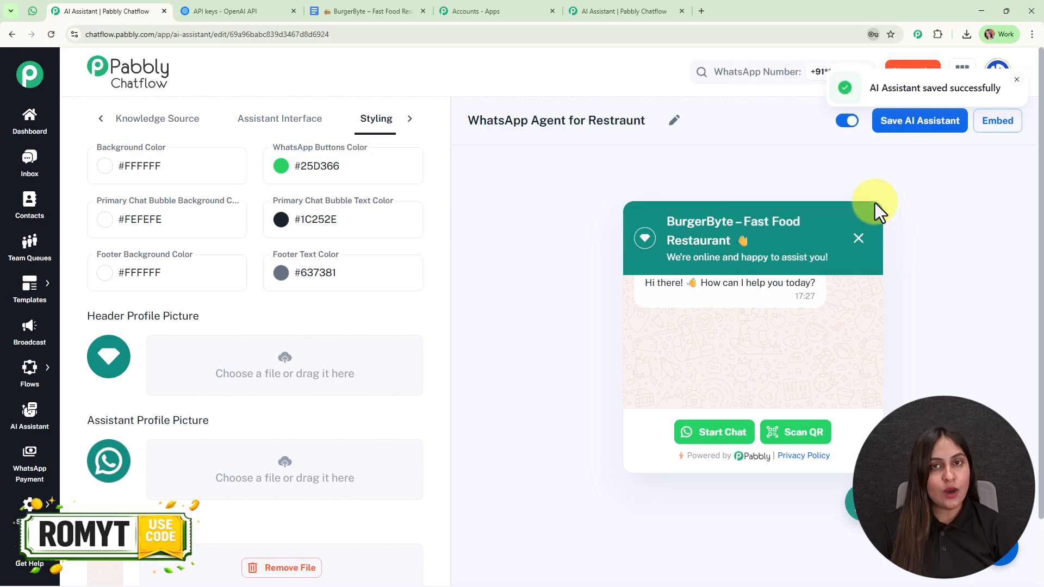
pyautogui.click(997, 120)
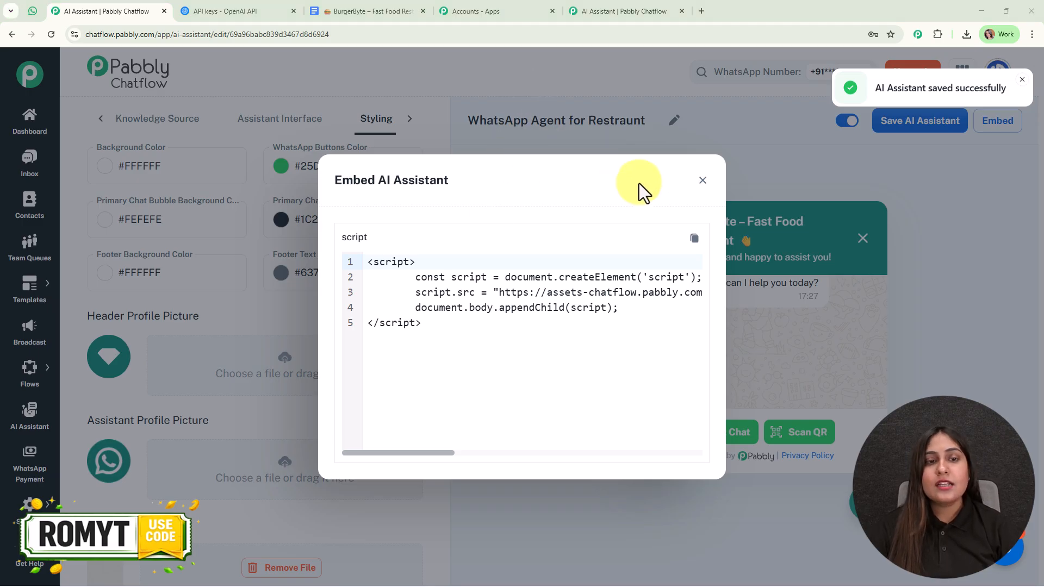
pyautogui.click(702, 181)
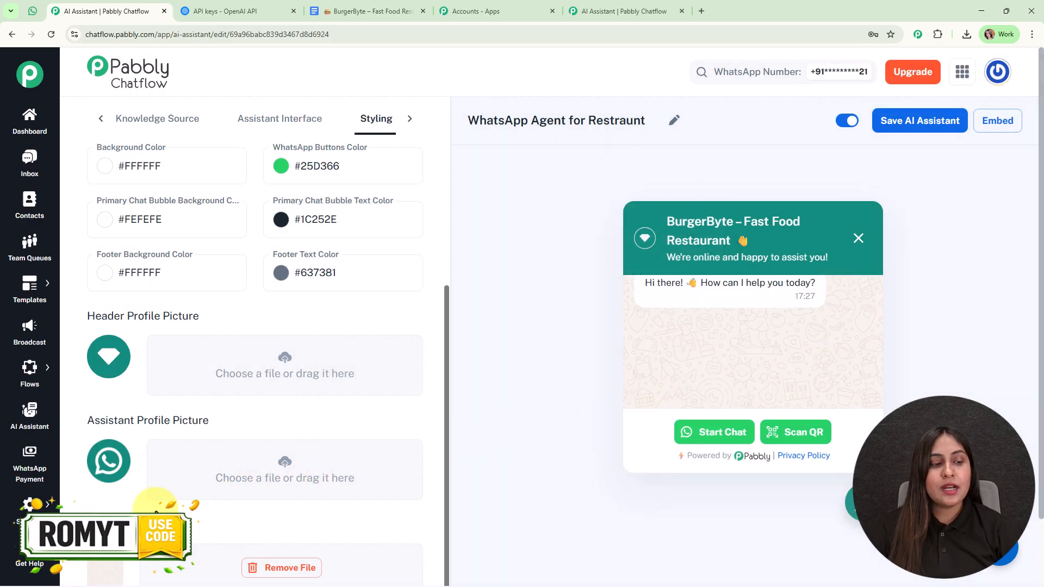
# - Open the Inbox Settings page in a new browser tab and switch to it
pyautogui.moveTo(30, 505)
pyautogui.rightClick(136, 387)
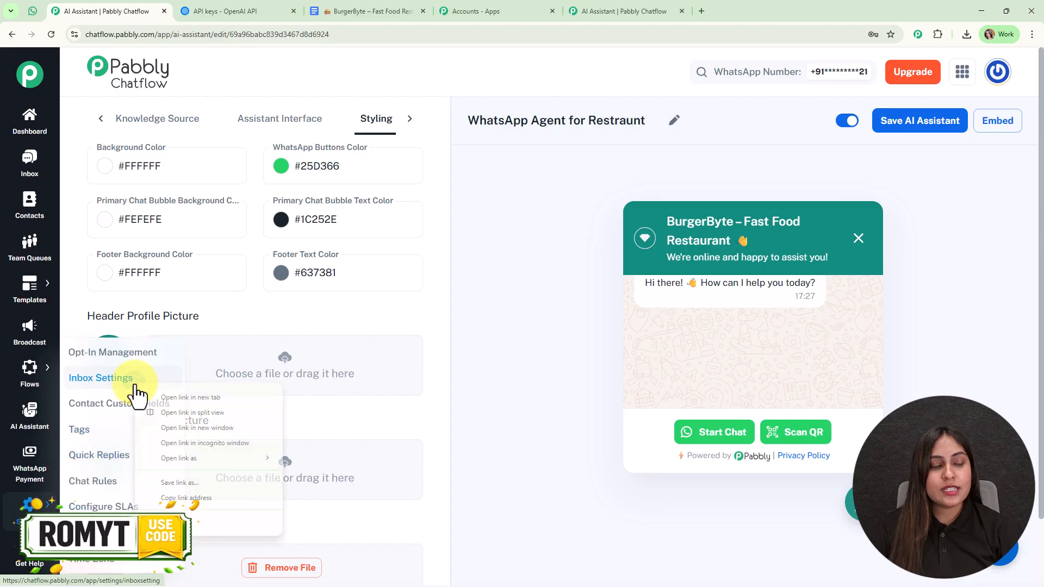
pyautogui.click(241, 397)
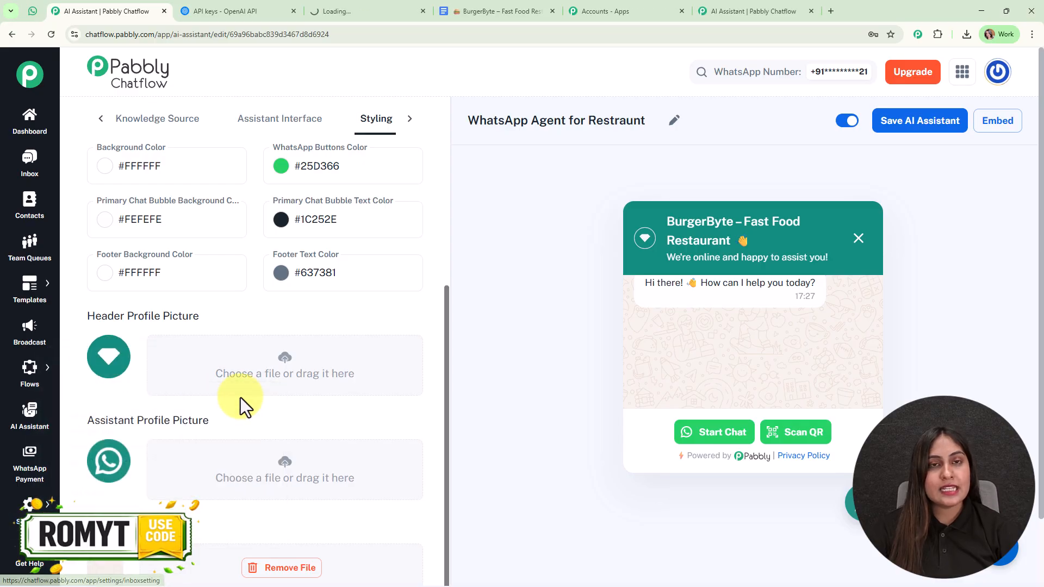
pyautogui.click(341, 5)
# - In the AI Auto-Reply Settings, select WhatsApp Agent for Restraunt as the AI assistant for the All Contact list
pyautogui.scroll(-6, 638, 324)
pyautogui.scroll(-12, 638, 327)
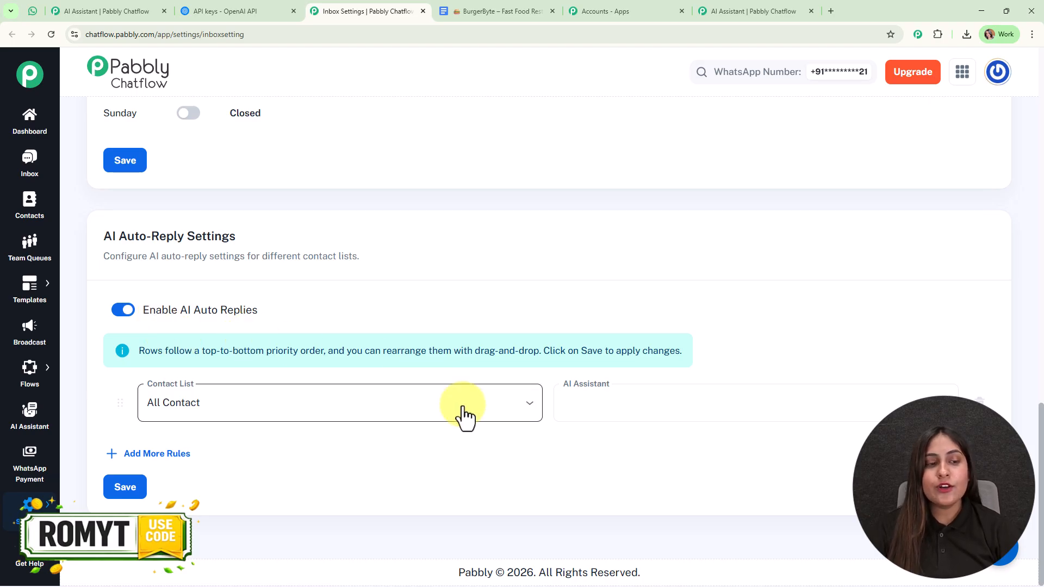
pyautogui.click(694, 414)
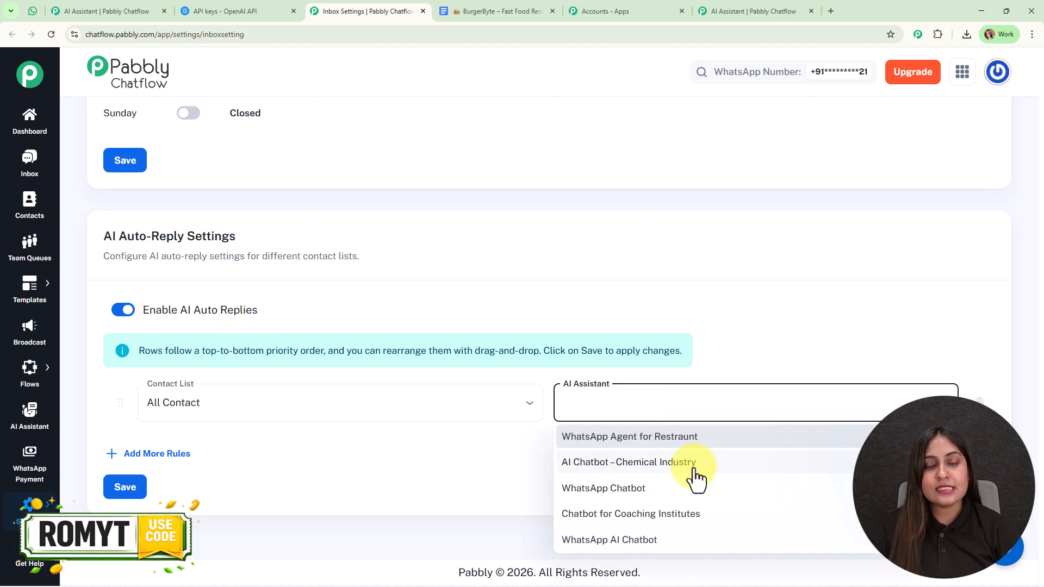
pyautogui.click(682, 437)
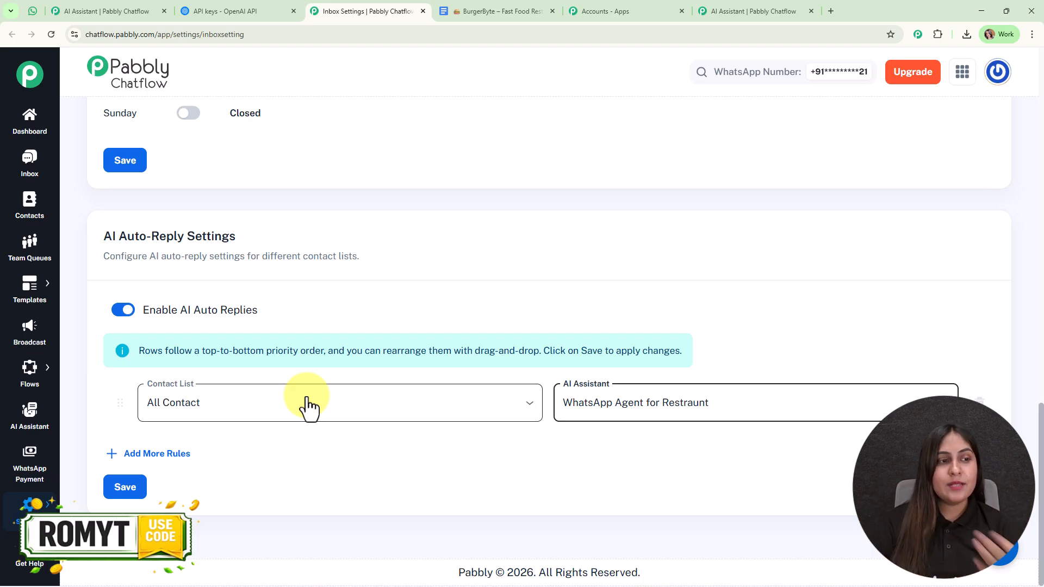
# - View the AI assistant choices for the DemoUser chat in the Inbox, and return to the assistant's Styling settings
pyautogui.click(27, 133)
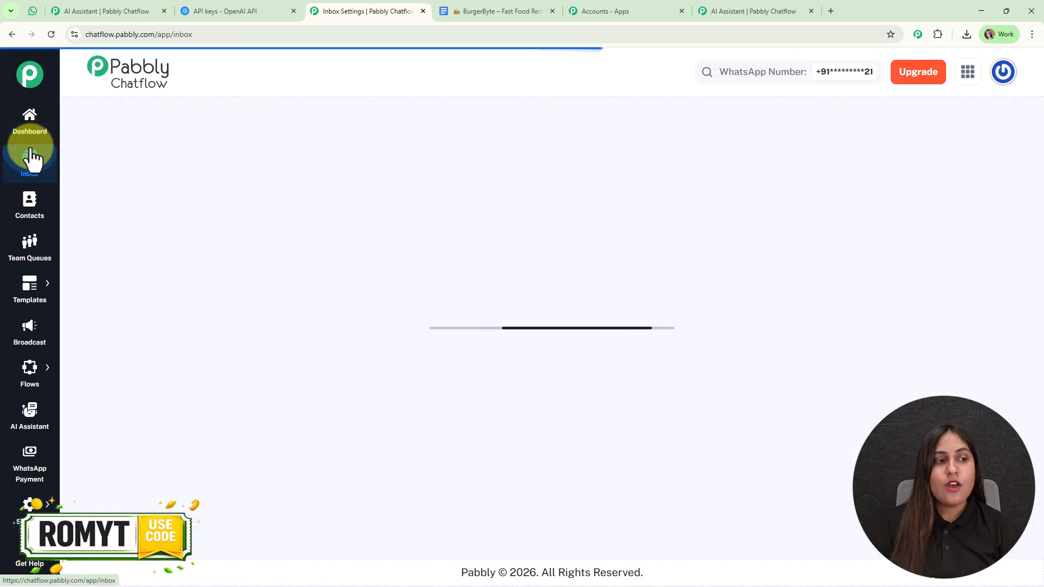
pyautogui.click(31, 158)
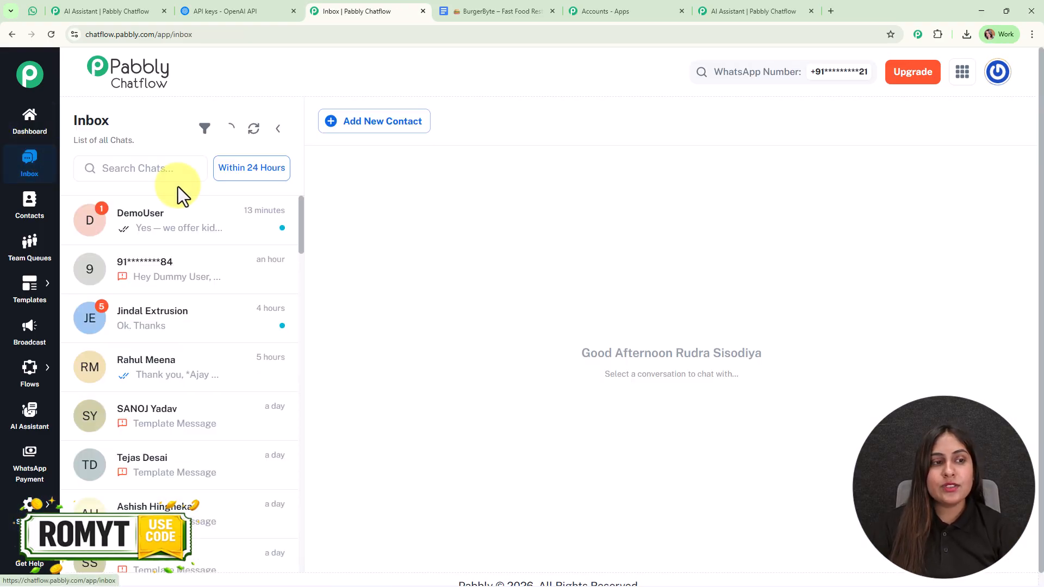
pyautogui.click(191, 234)
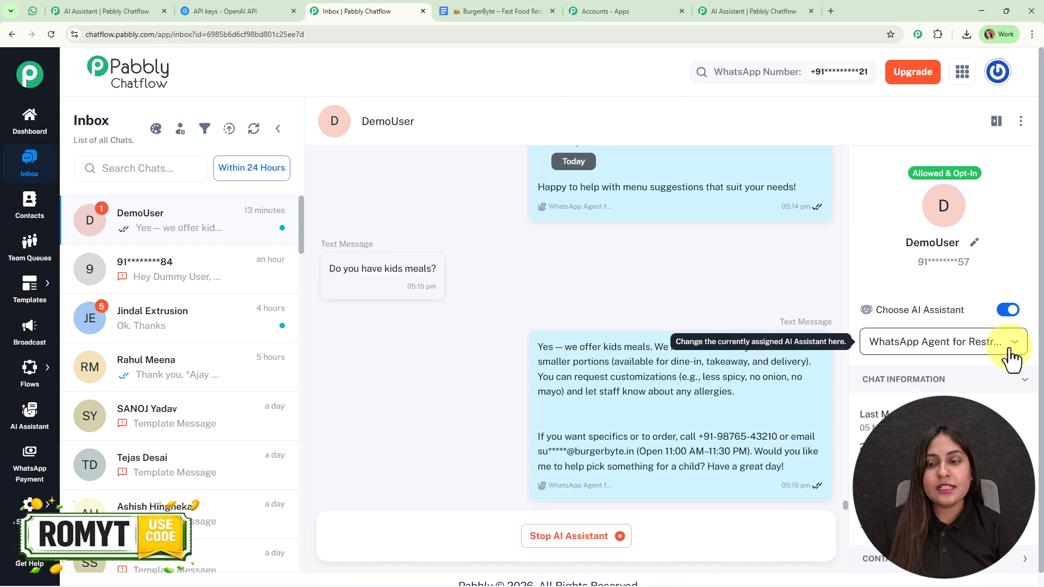
pyautogui.click(1010, 342)
pyautogui.click(408, 392)
pyautogui.click(76, 11)
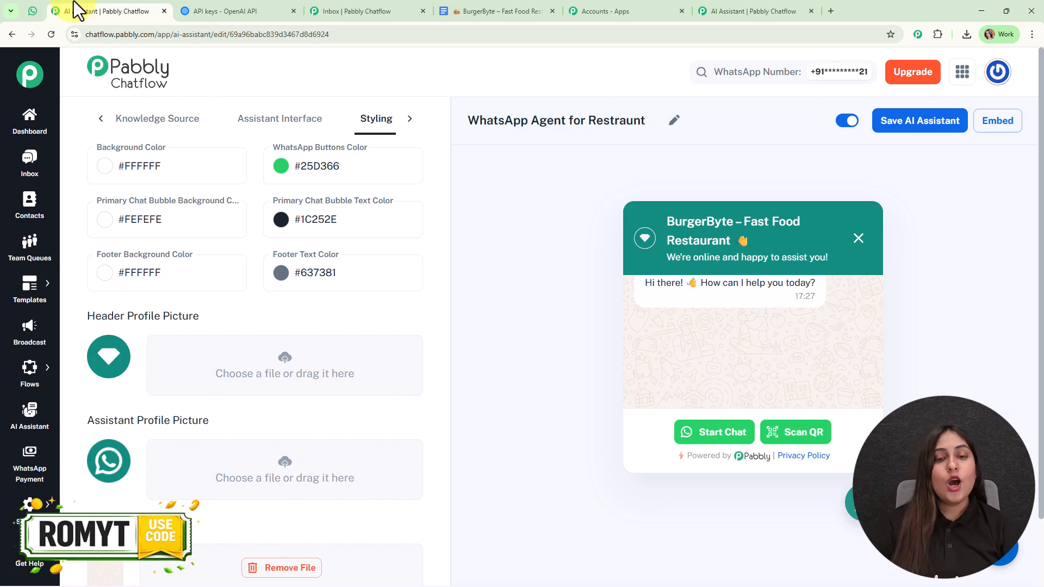
pyautogui.scroll(4, 381, 201)
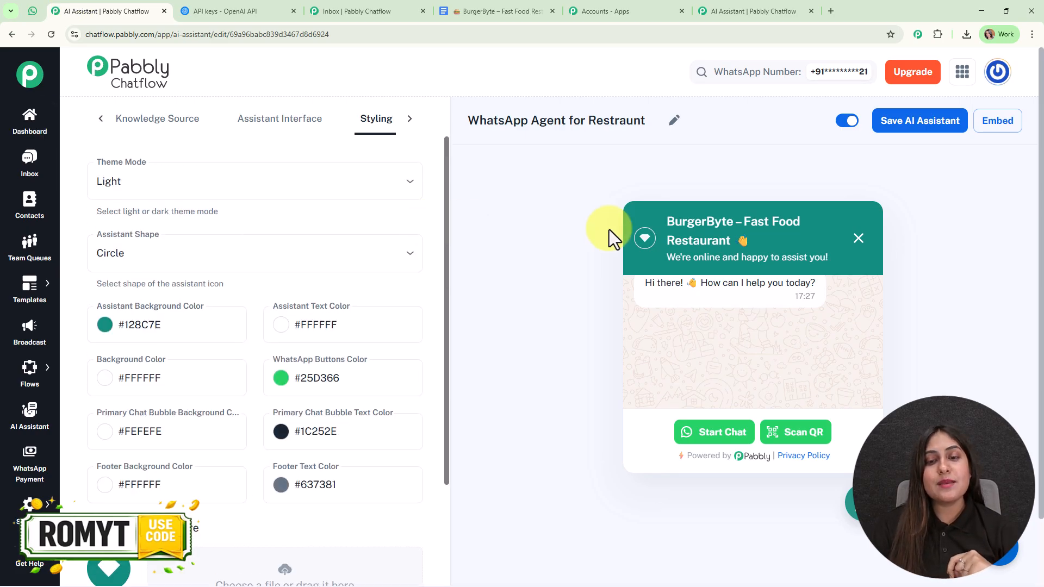